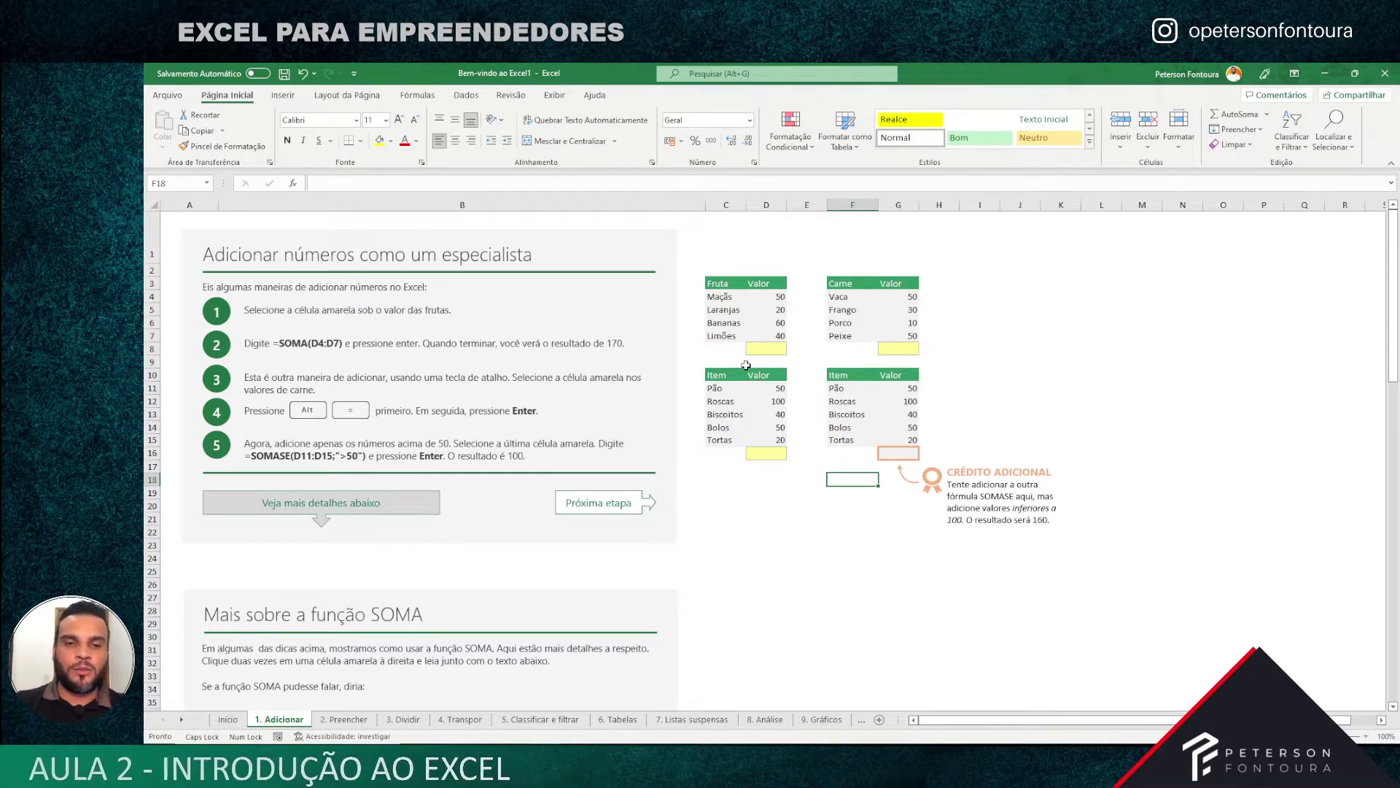
left_click(768, 349)
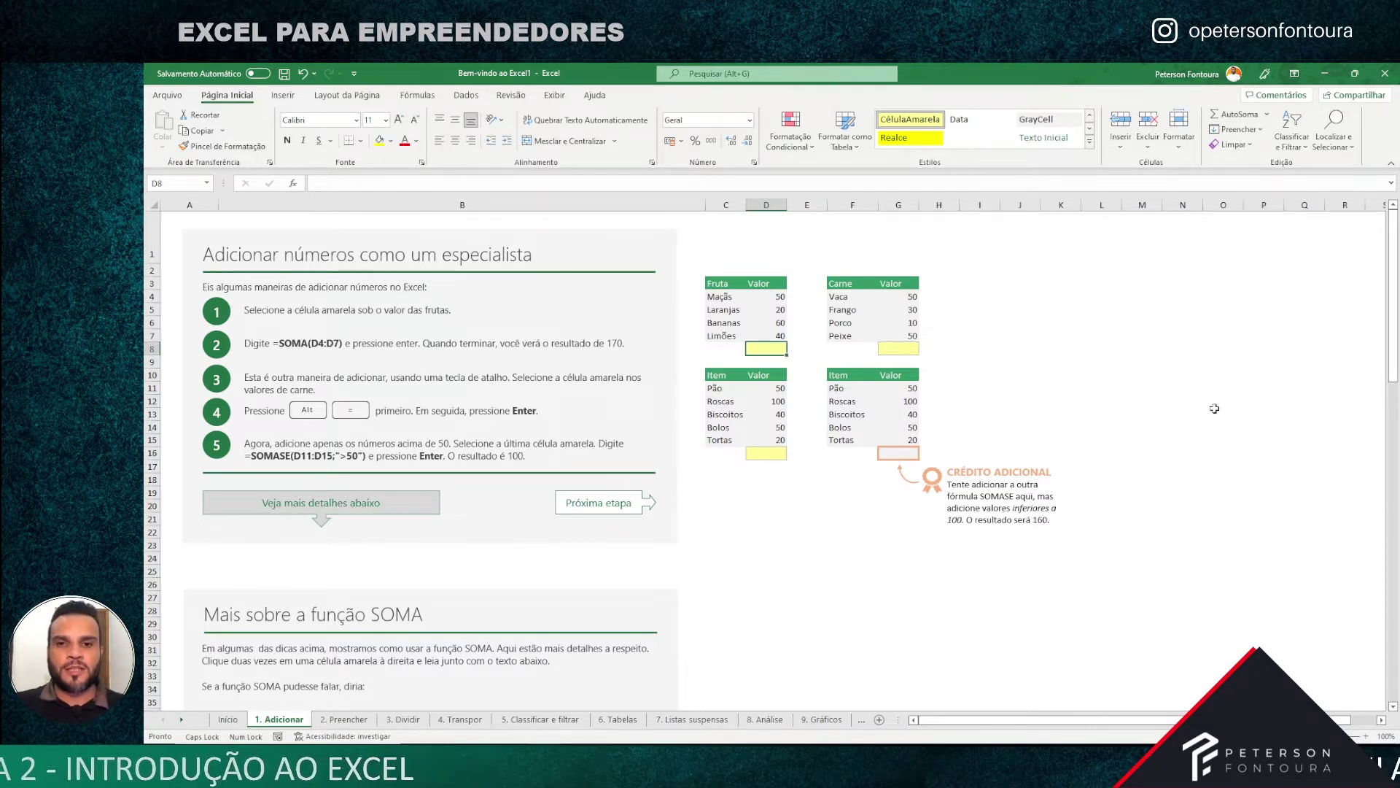
left_click_drag(1090, 349, 1089, 421)
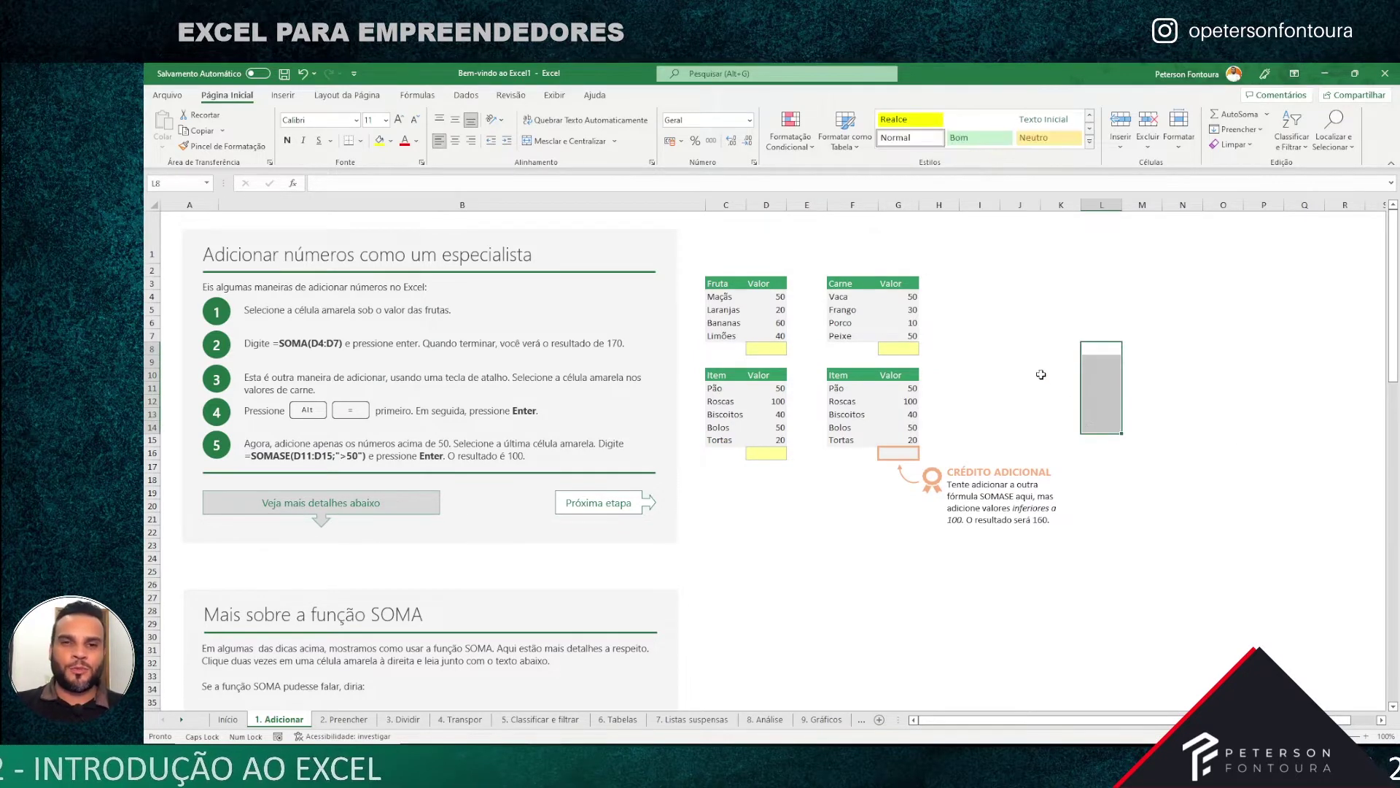
left_click_drag(1051, 346, 1076, 404)
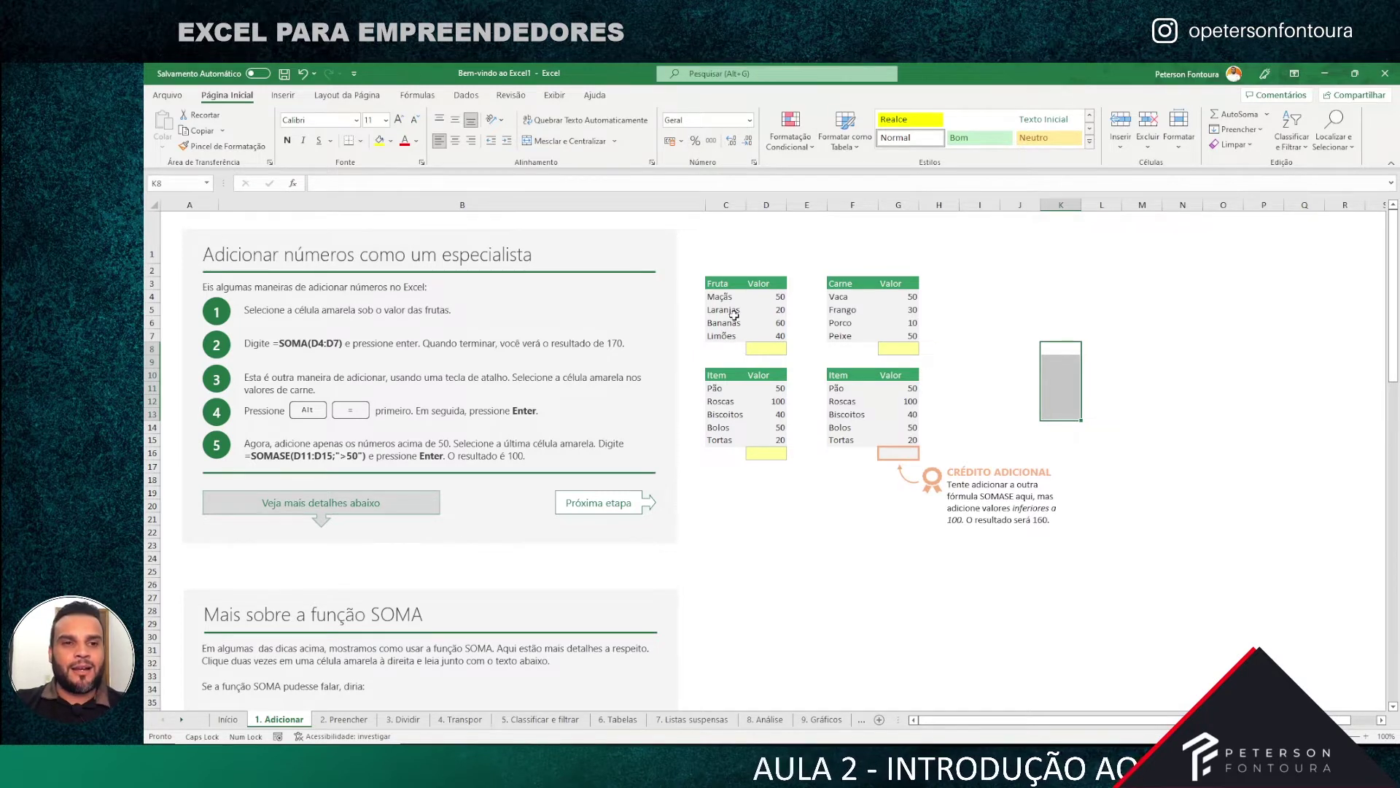
left_click(779, 350)
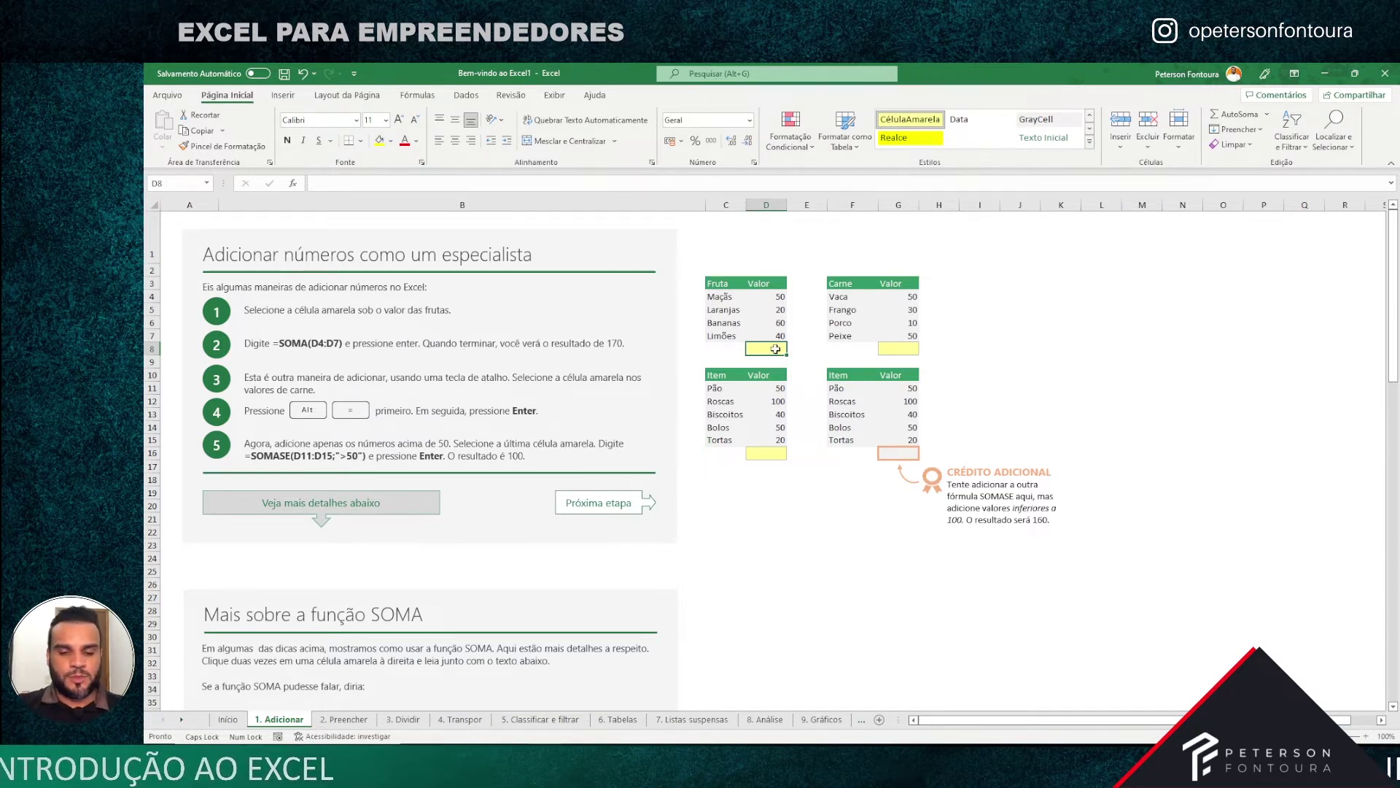
type("=SOMA")
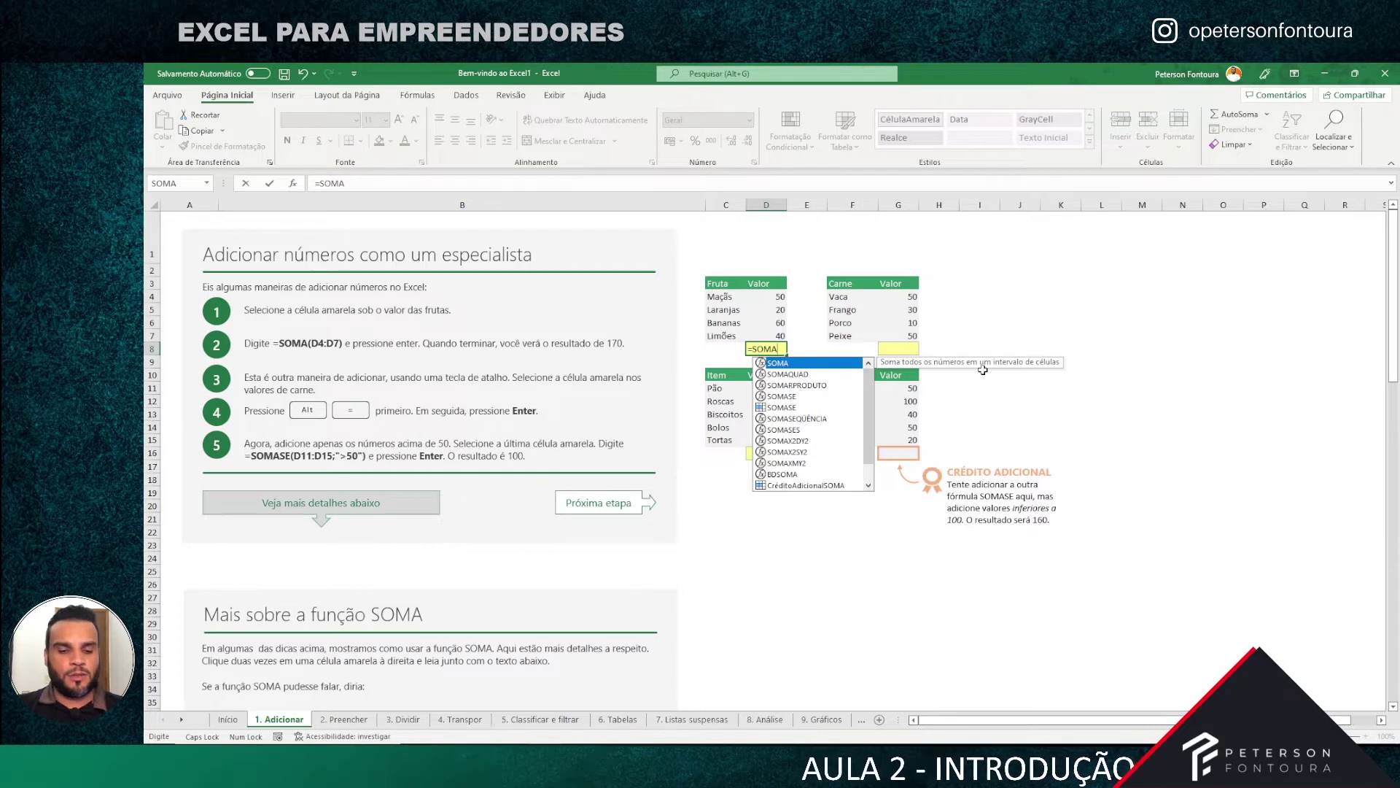
type("(")
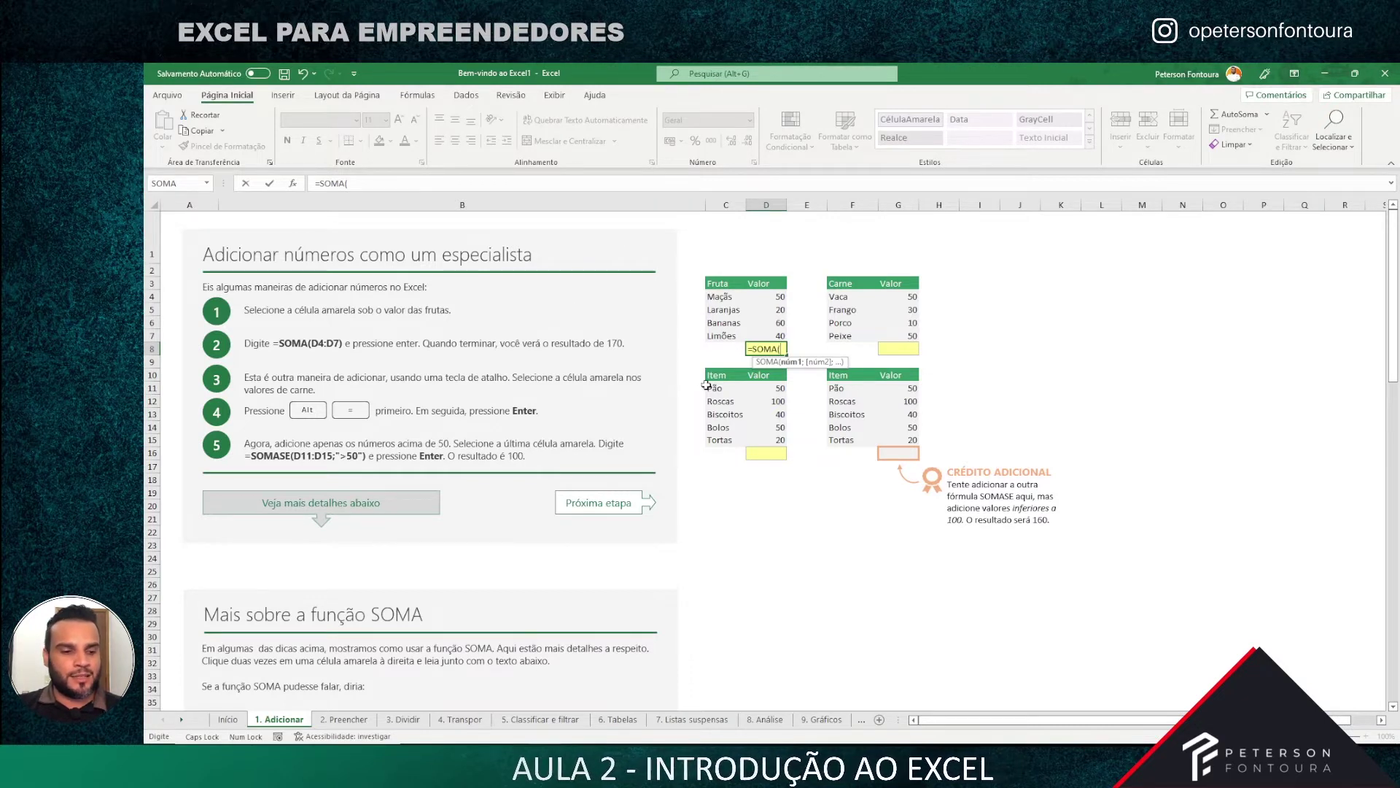
key("Escape")
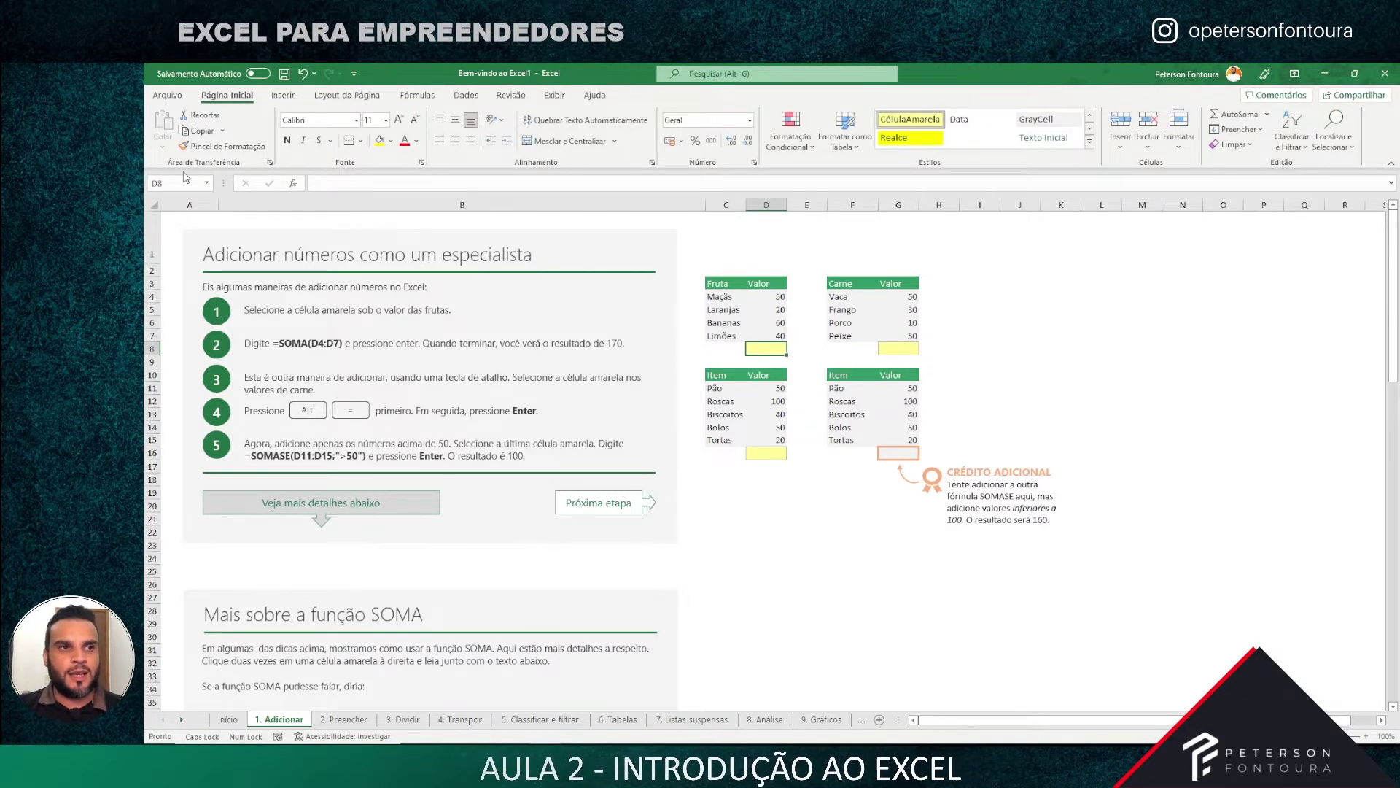
left_click(1007, 359)
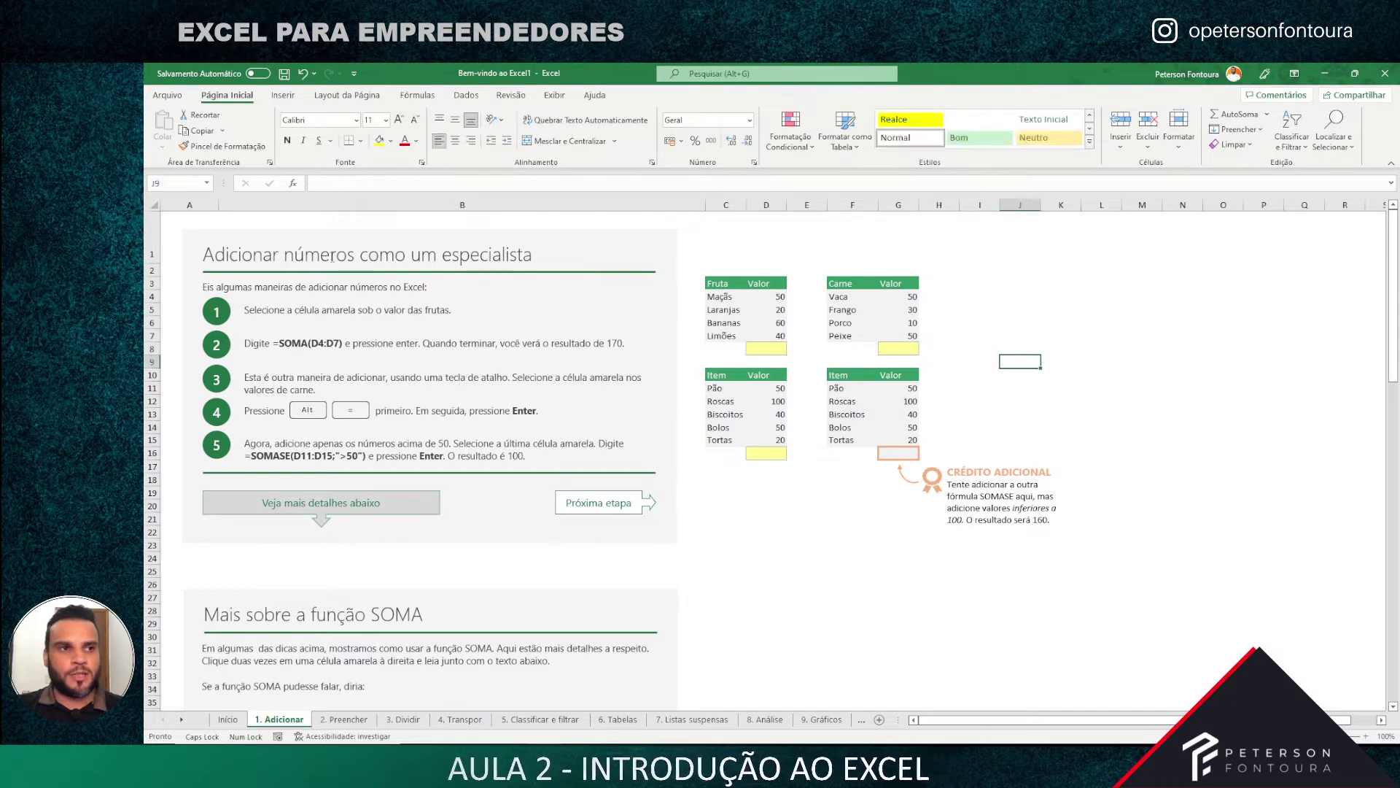
Enter the formula =SOMA(D4:D7) in cell D8 to total the fruit values
left_click(767, 350)
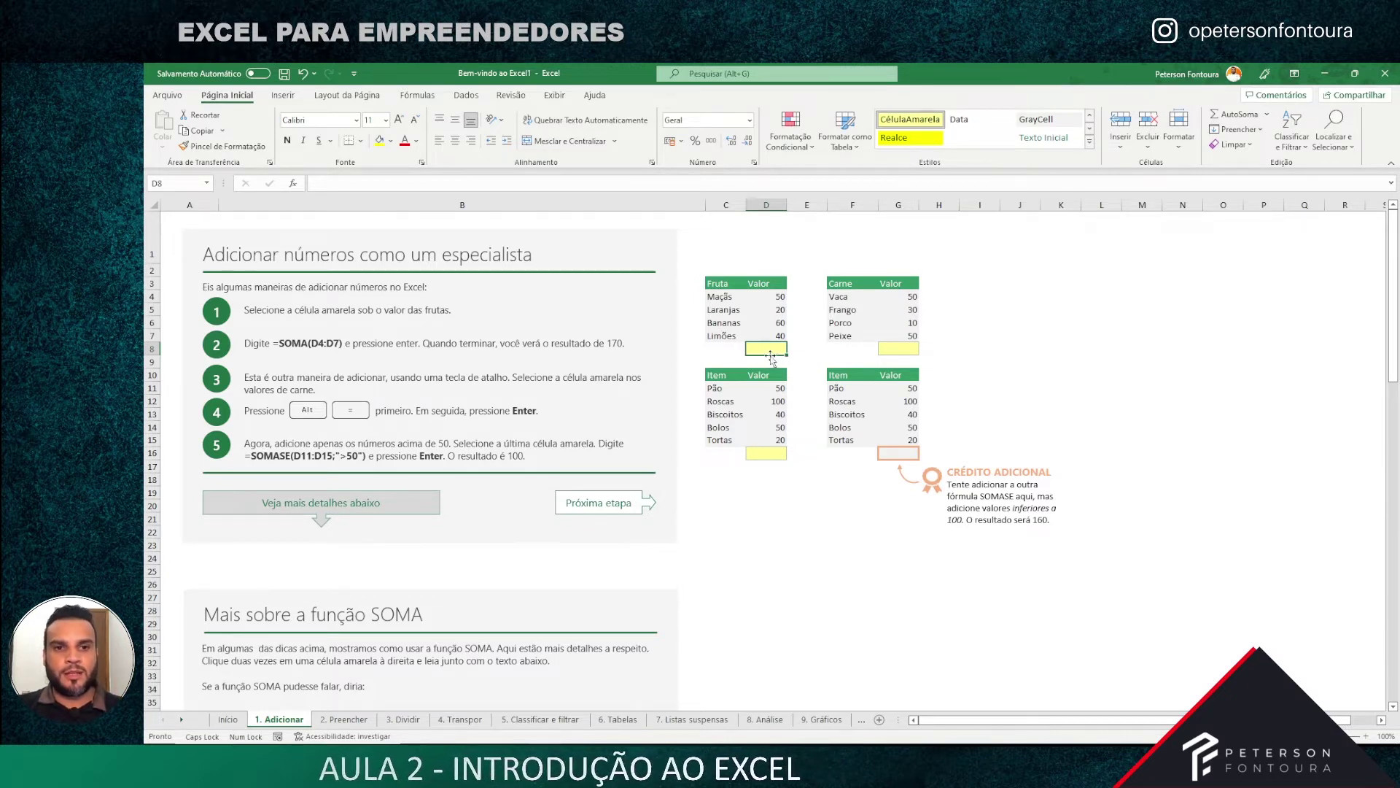
type("=SO")
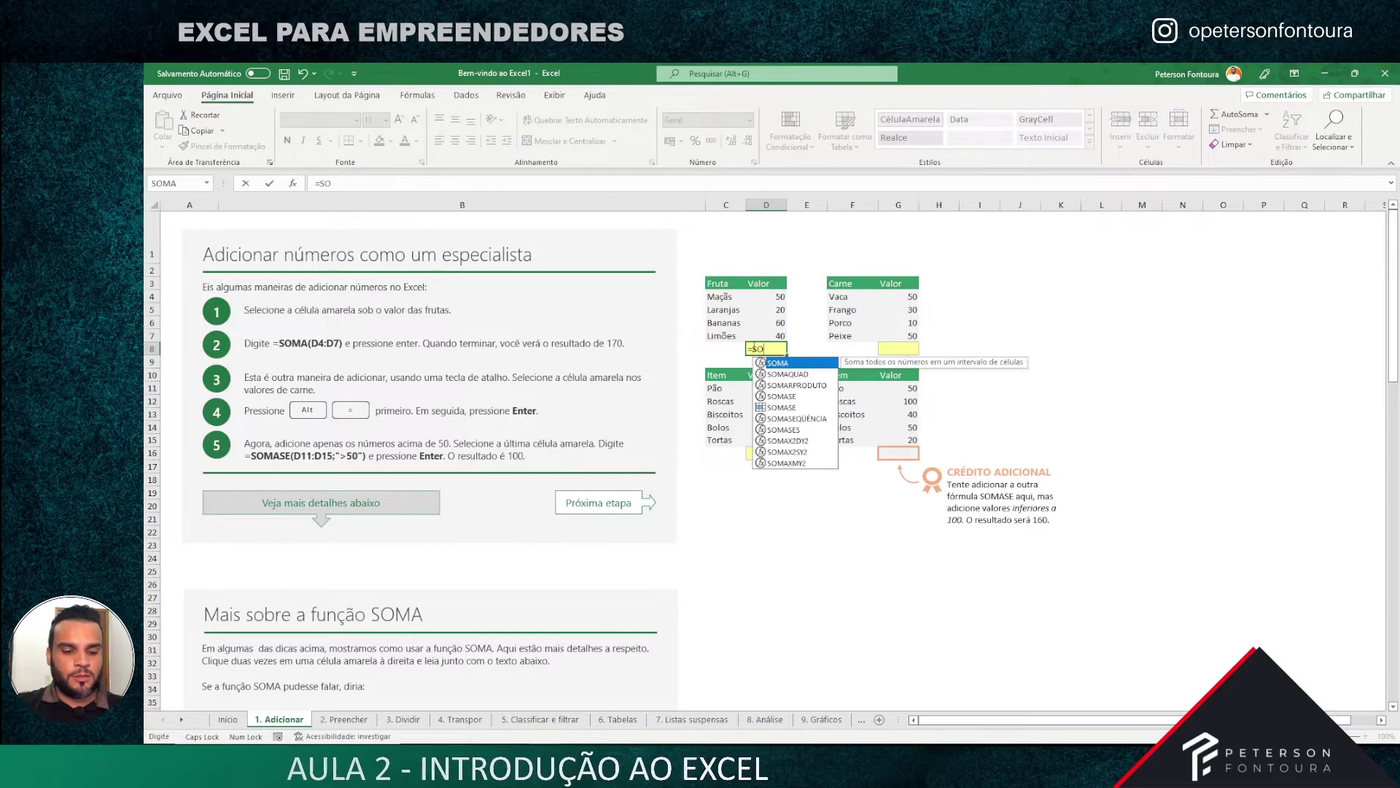
type("MA(")
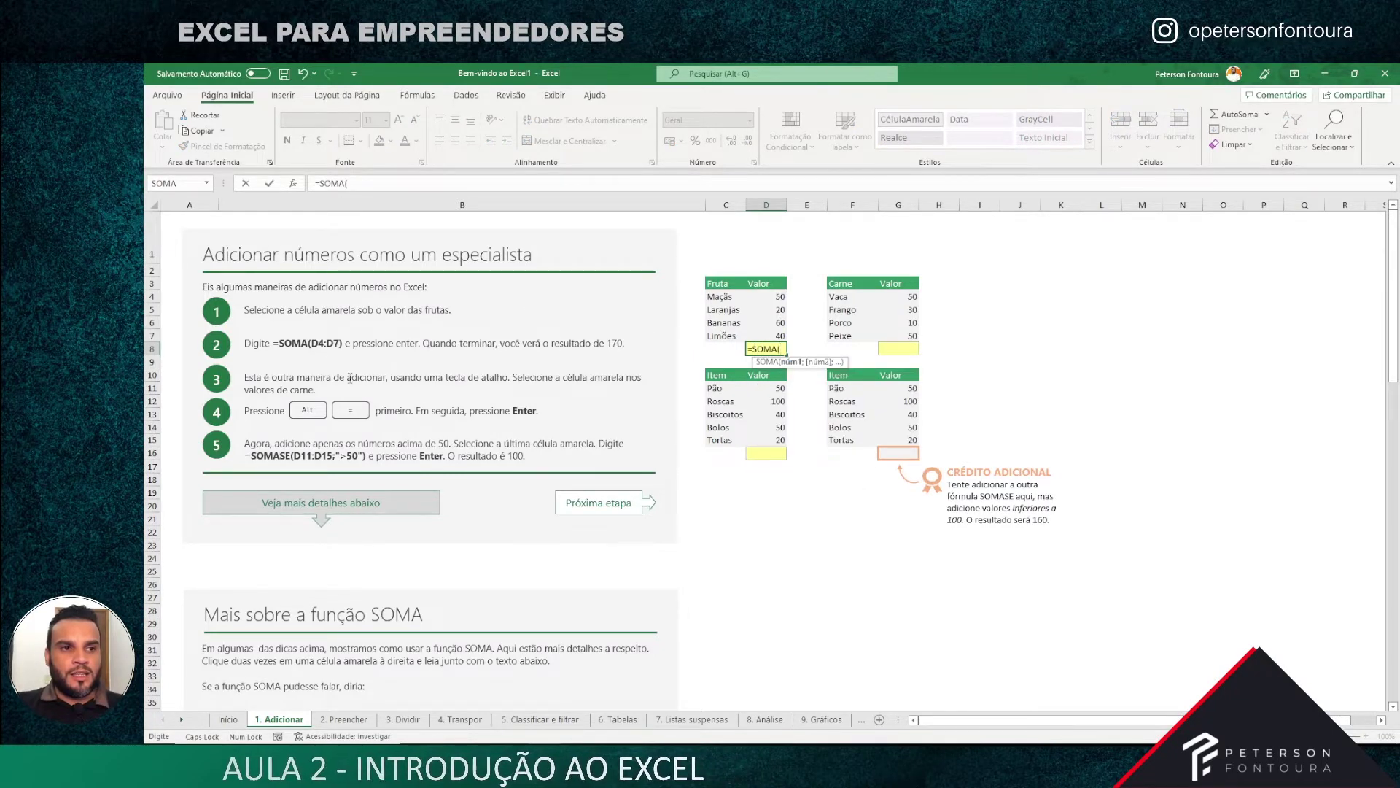
type("d")
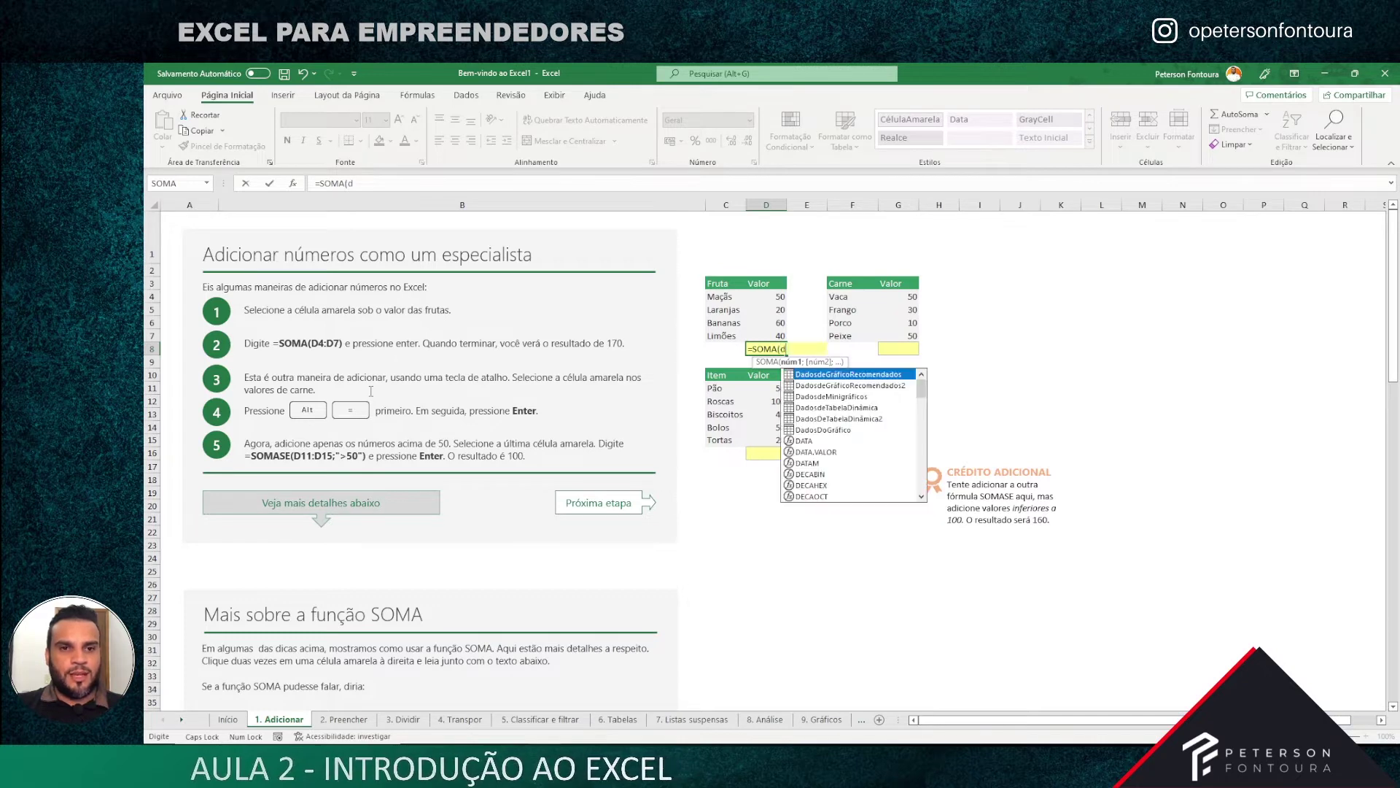
key("BackSpace")
type("D")
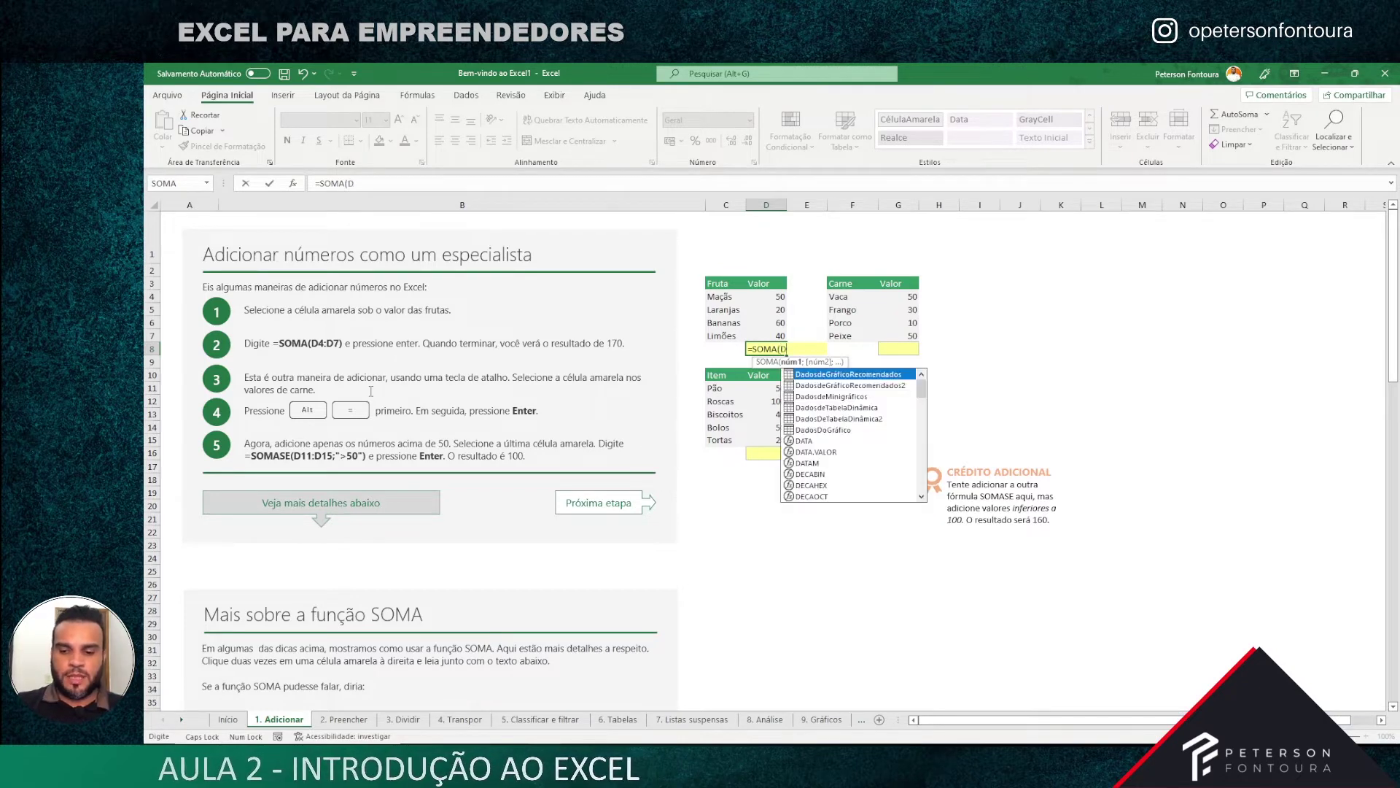
type("4:D")
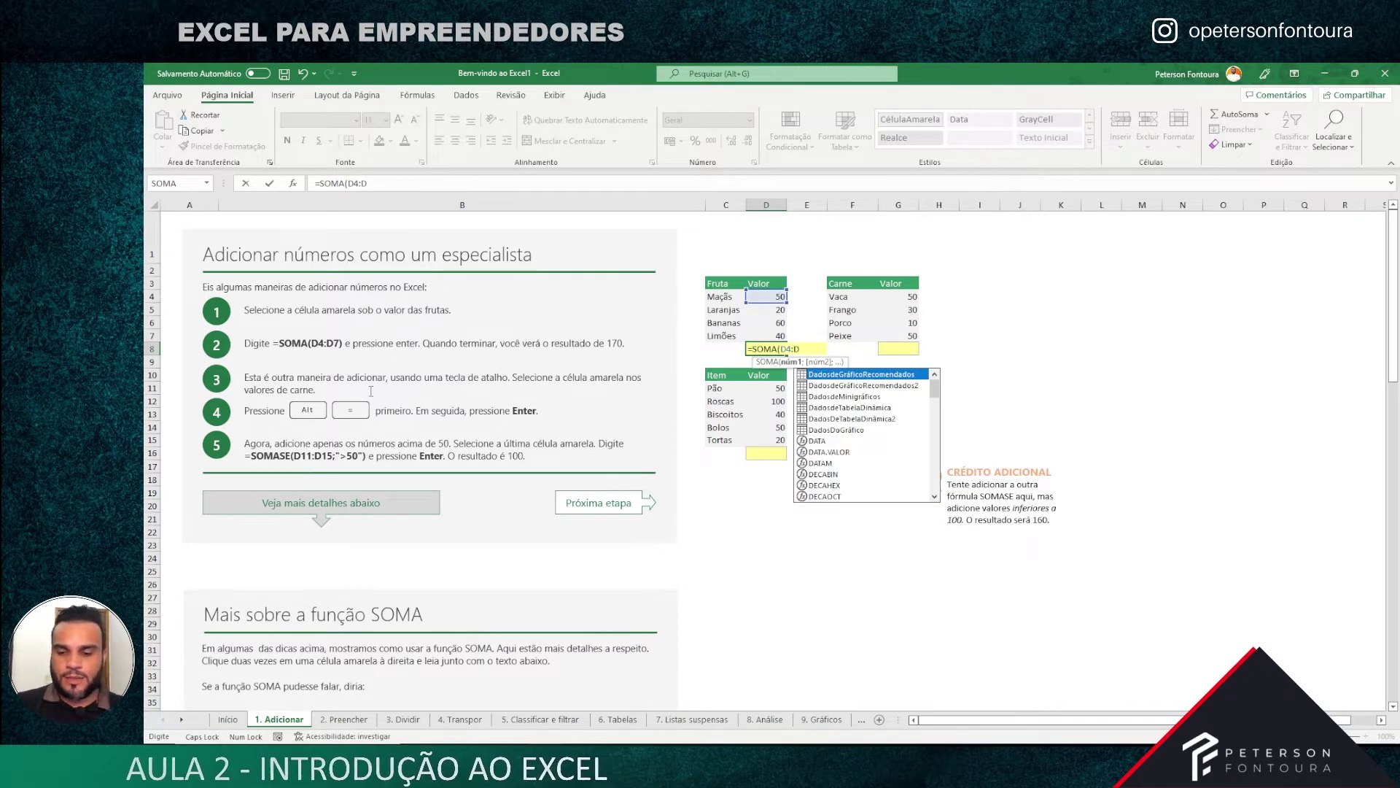
type("7)")
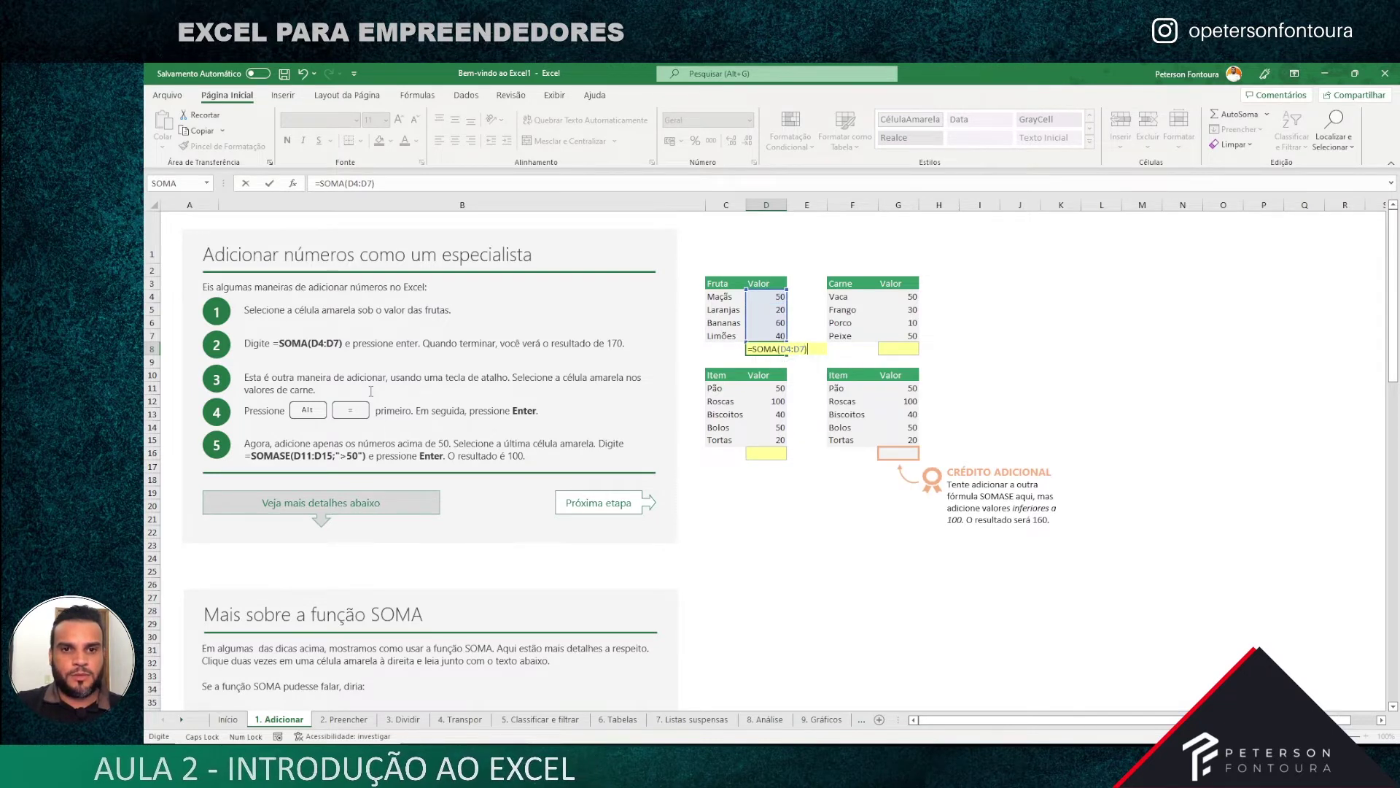
key("Return")
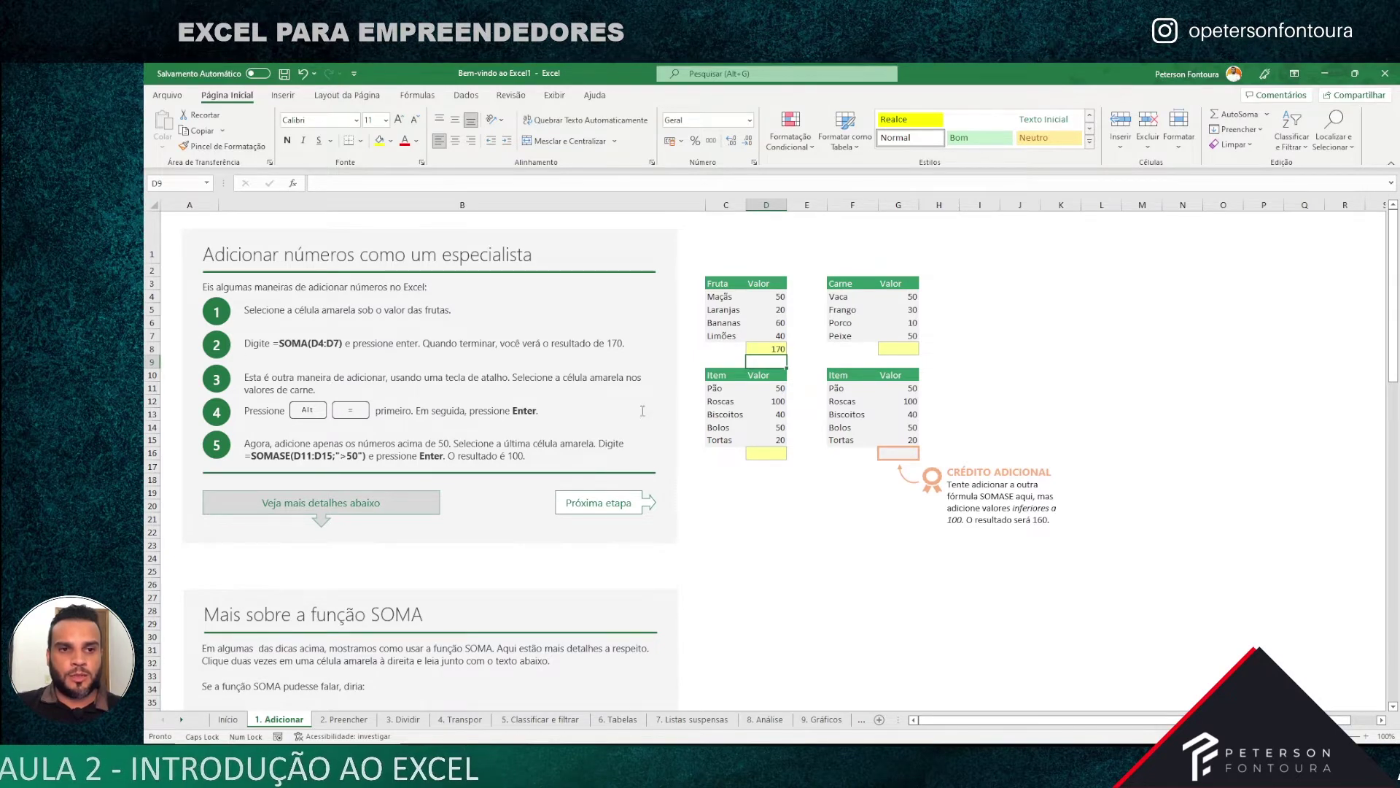
Inspect the formula and its referenced range in the fruit total cell D8, leaving it unedited
left_click(762, 350)
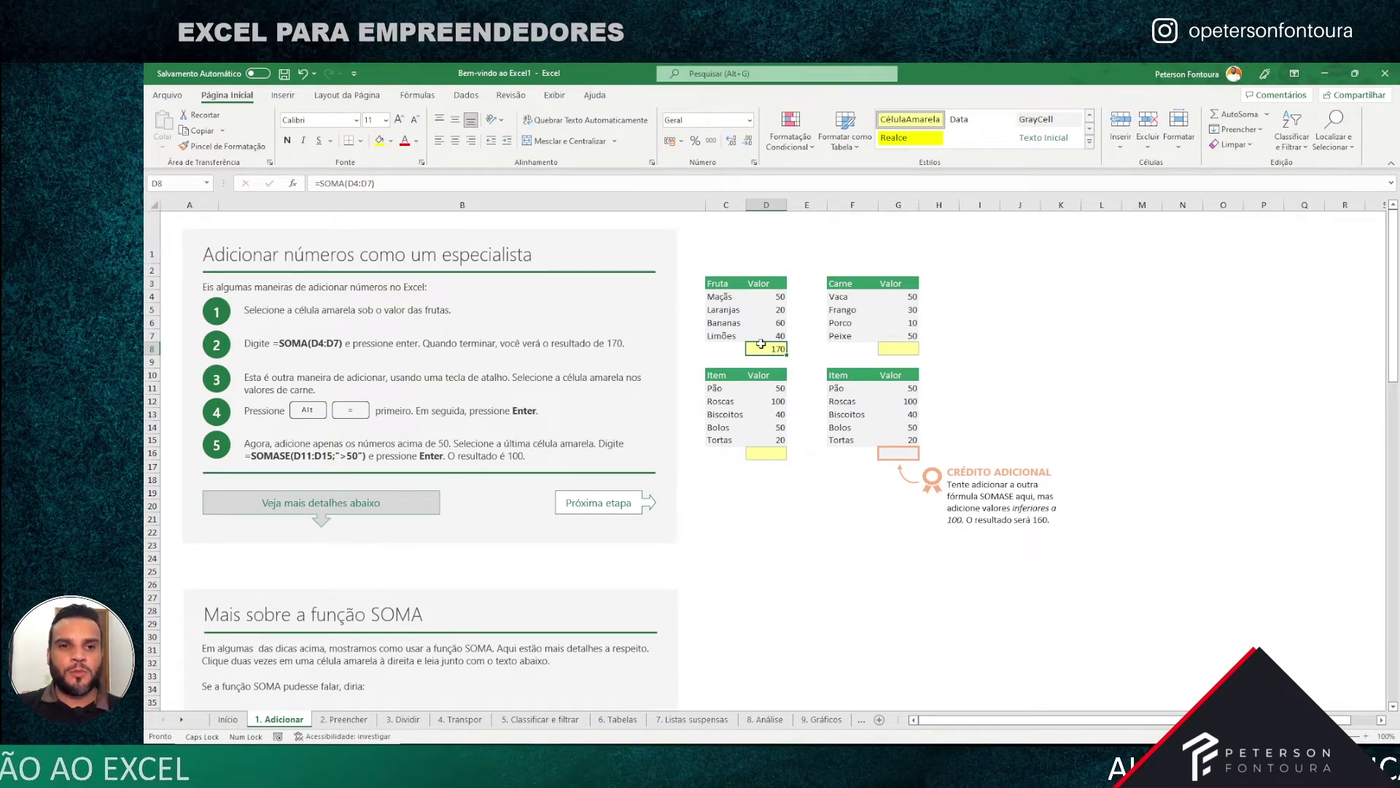
left_click(393, 178)
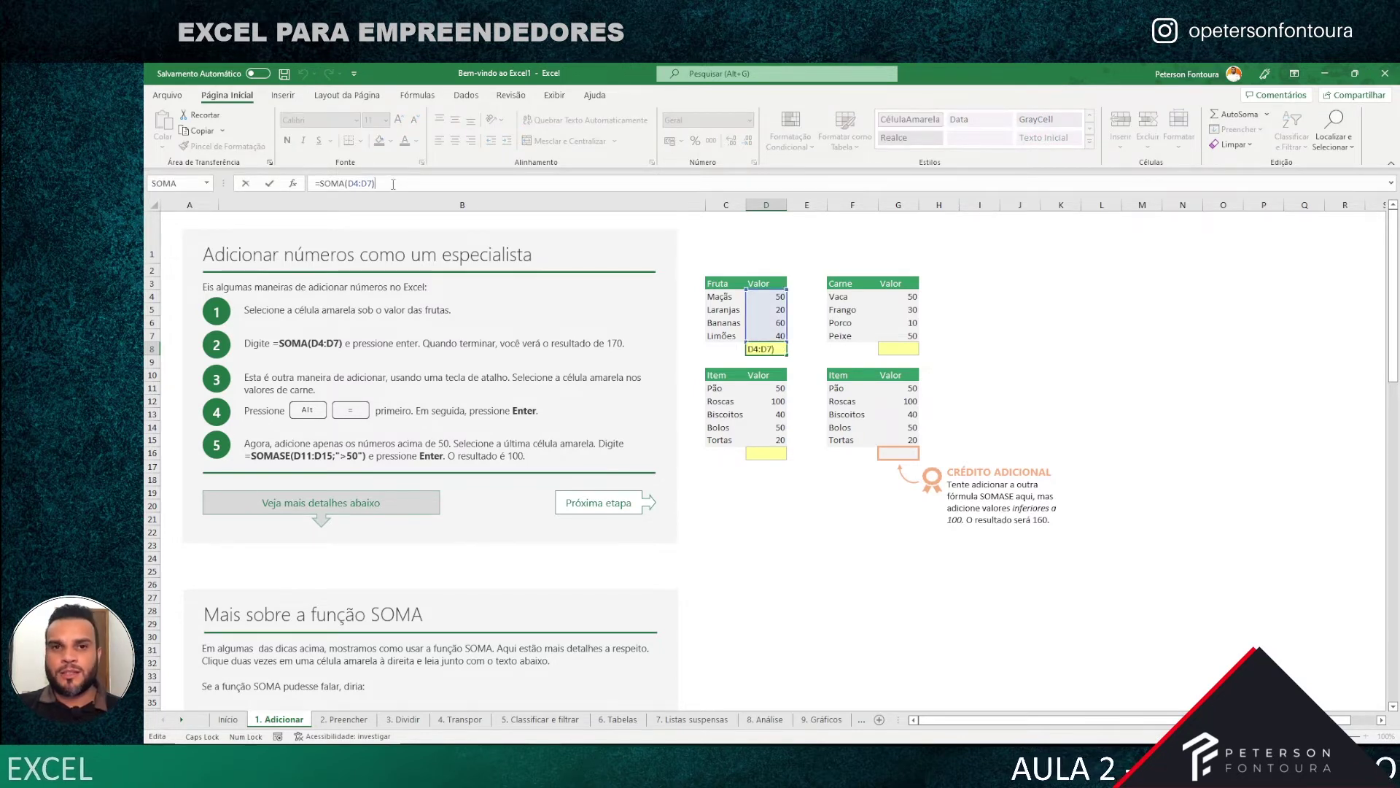
left_click(818, 387)
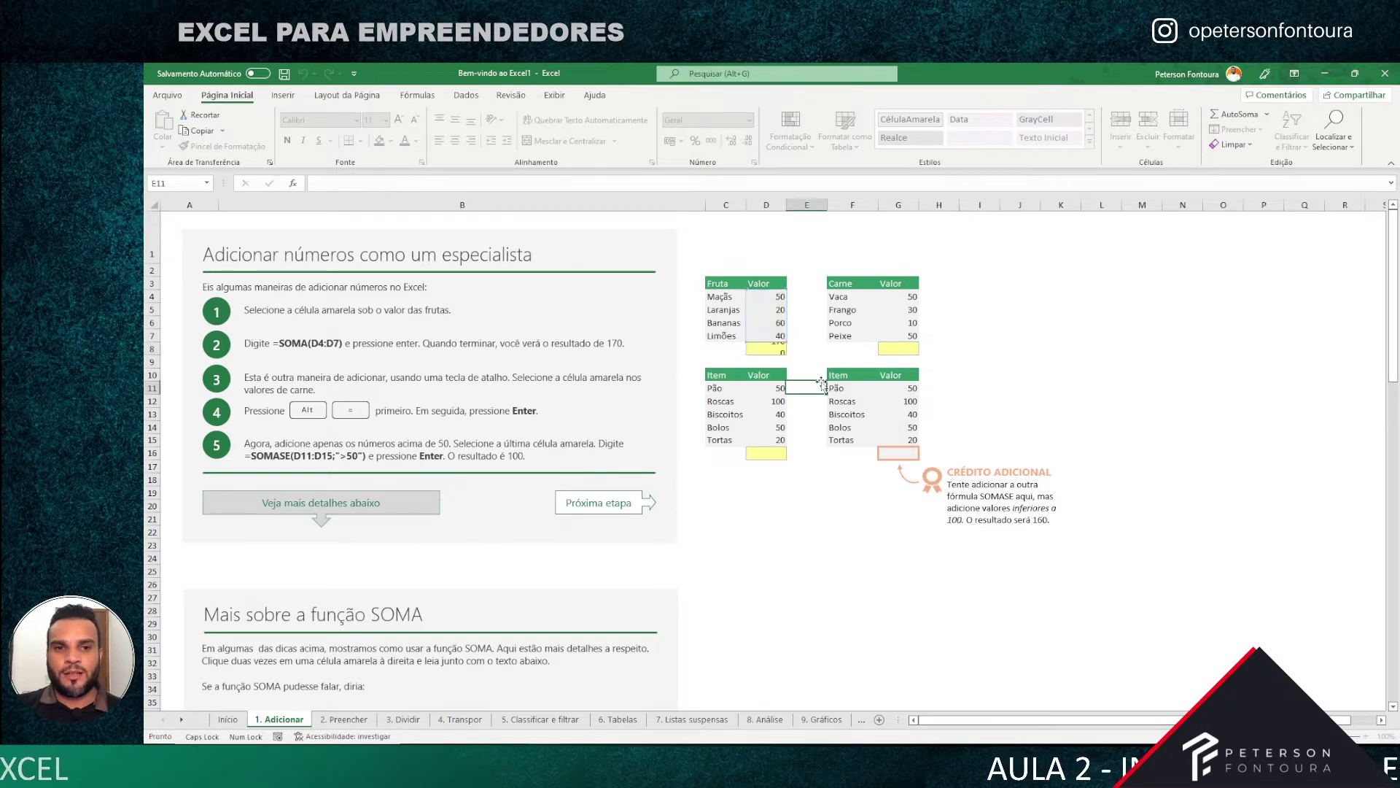
double_click(766, 345)
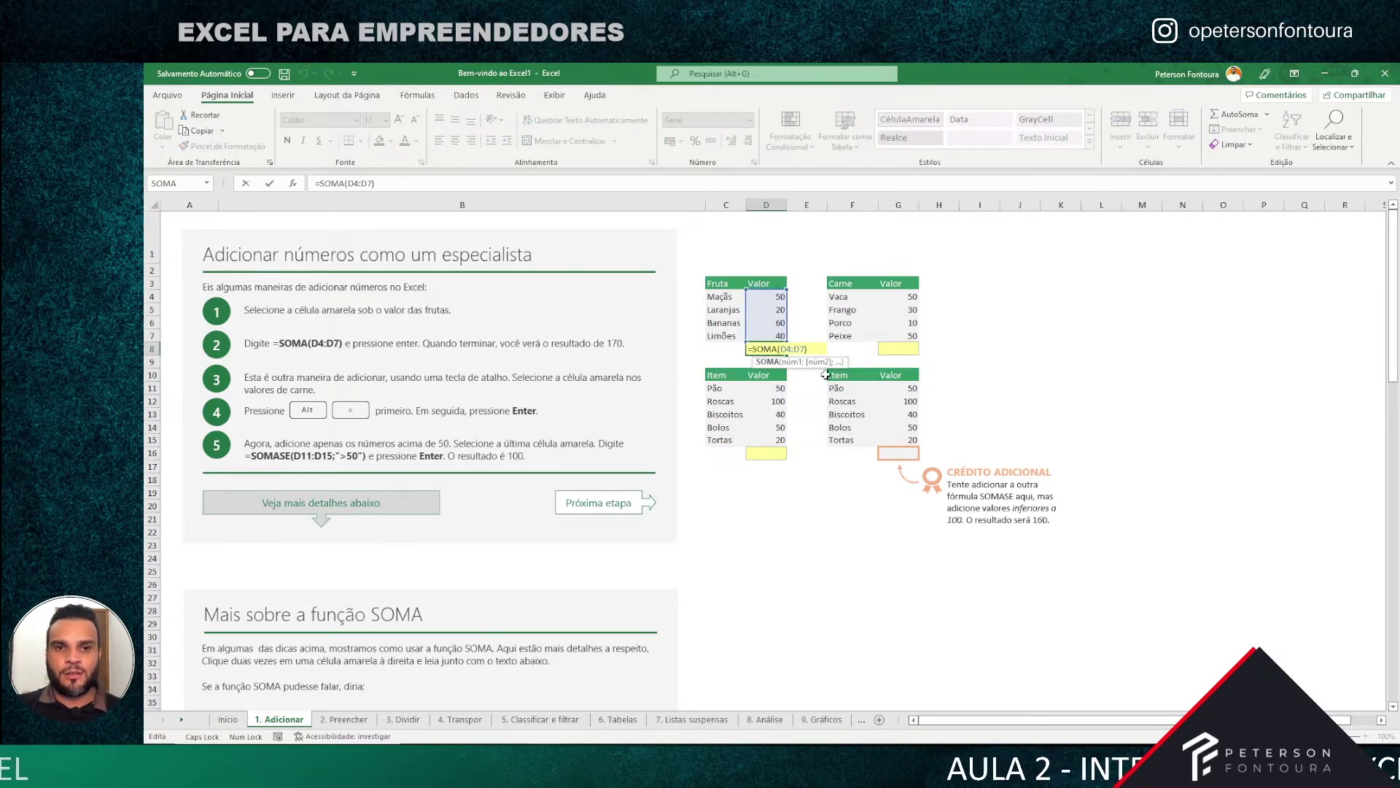
key("Escape")
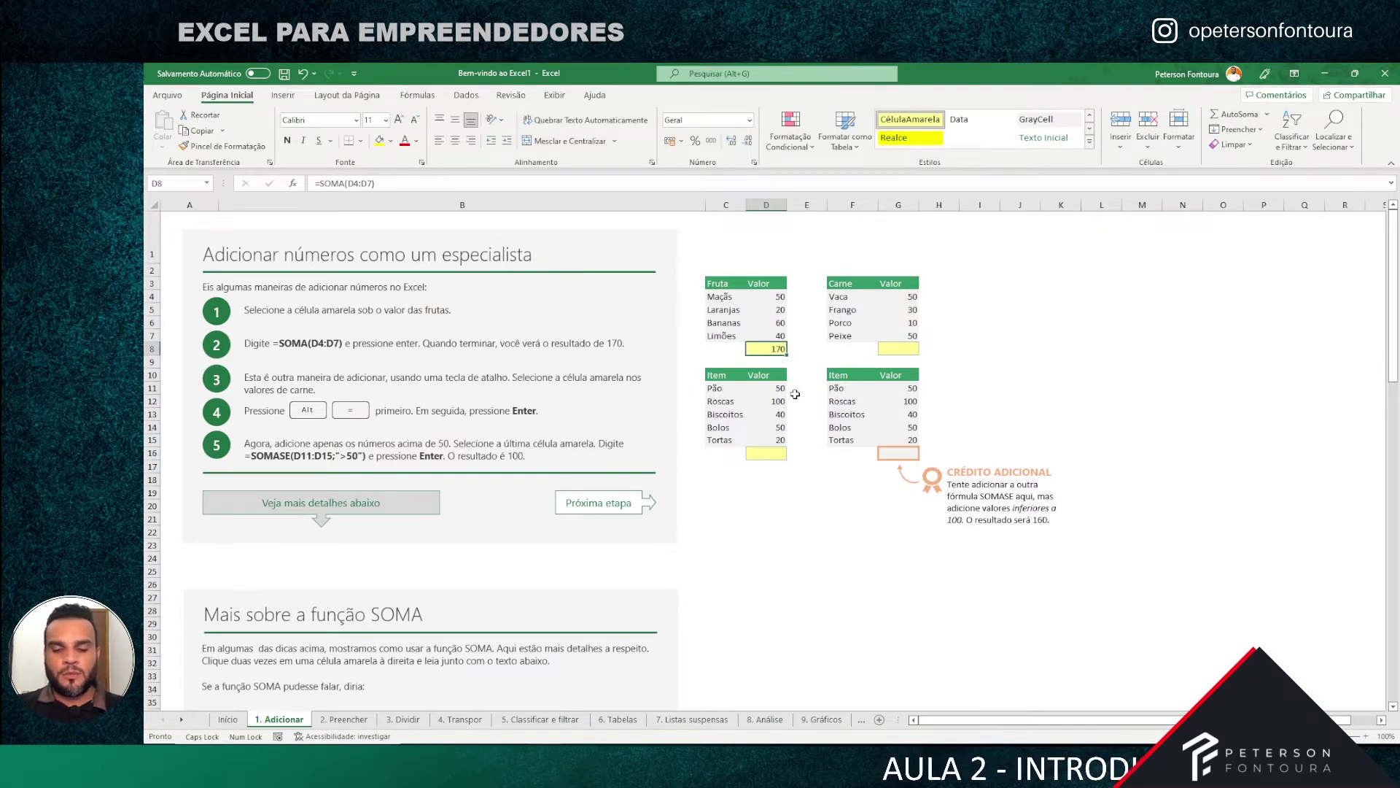
Clear the fruit total in D8 and sum D4:D7 there again with AutoSum
key("Delete")
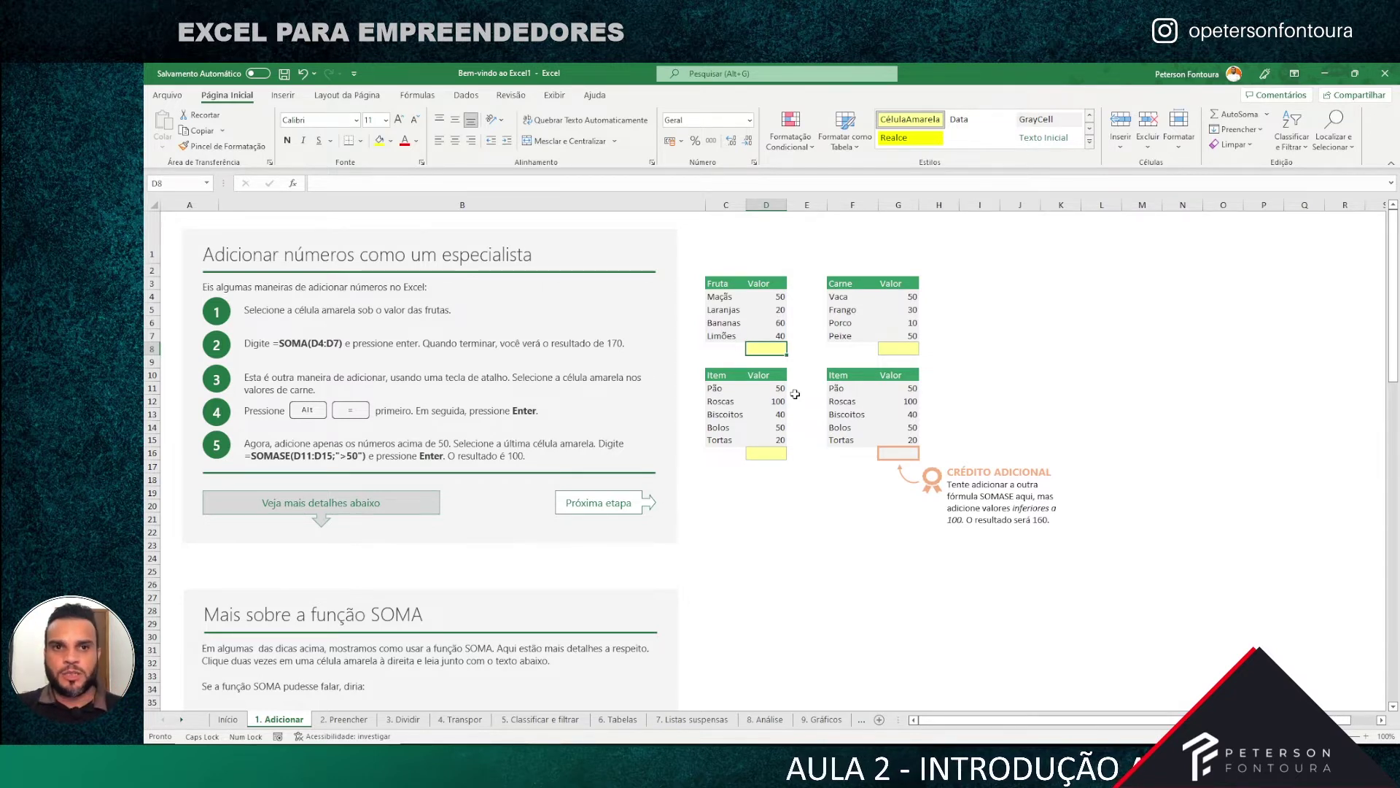
key("alt")
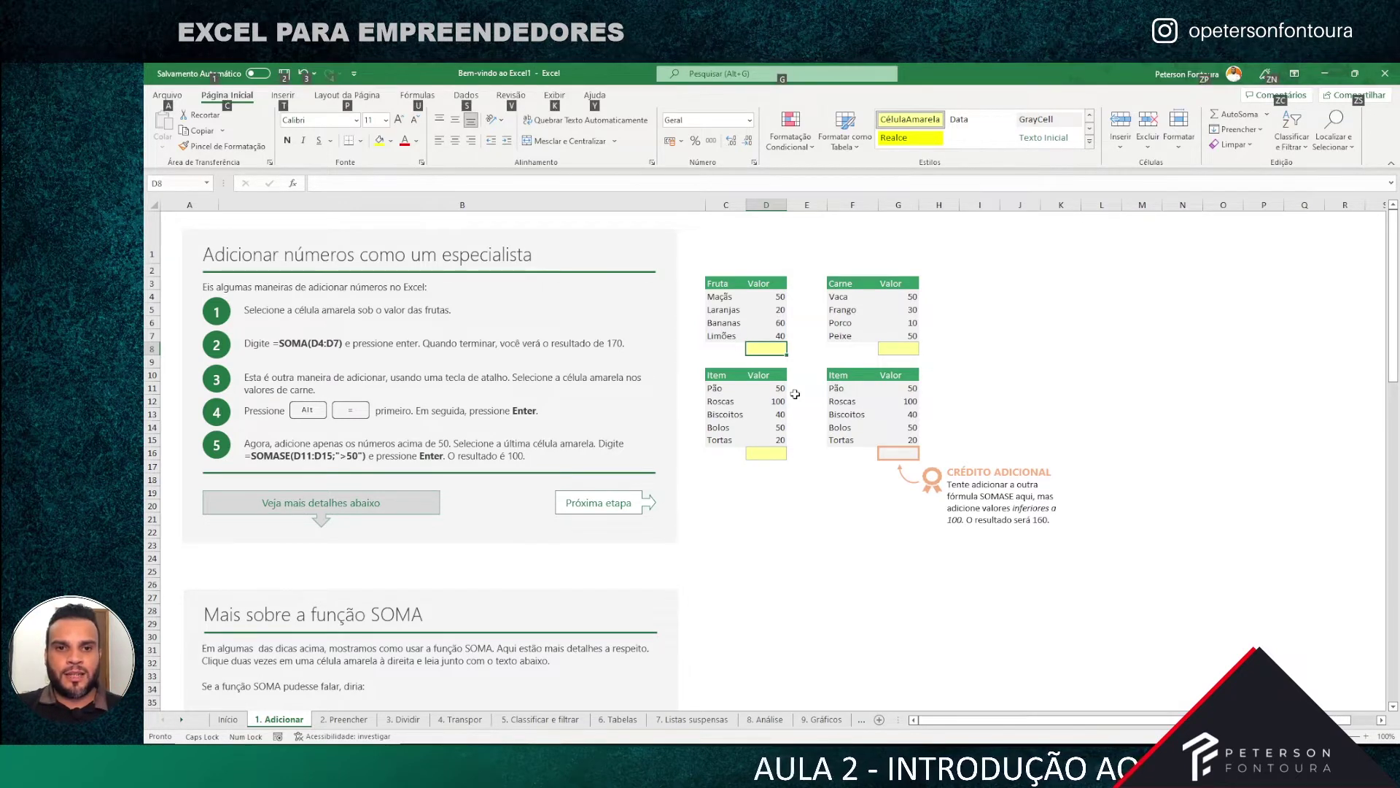
key("alt+equal")
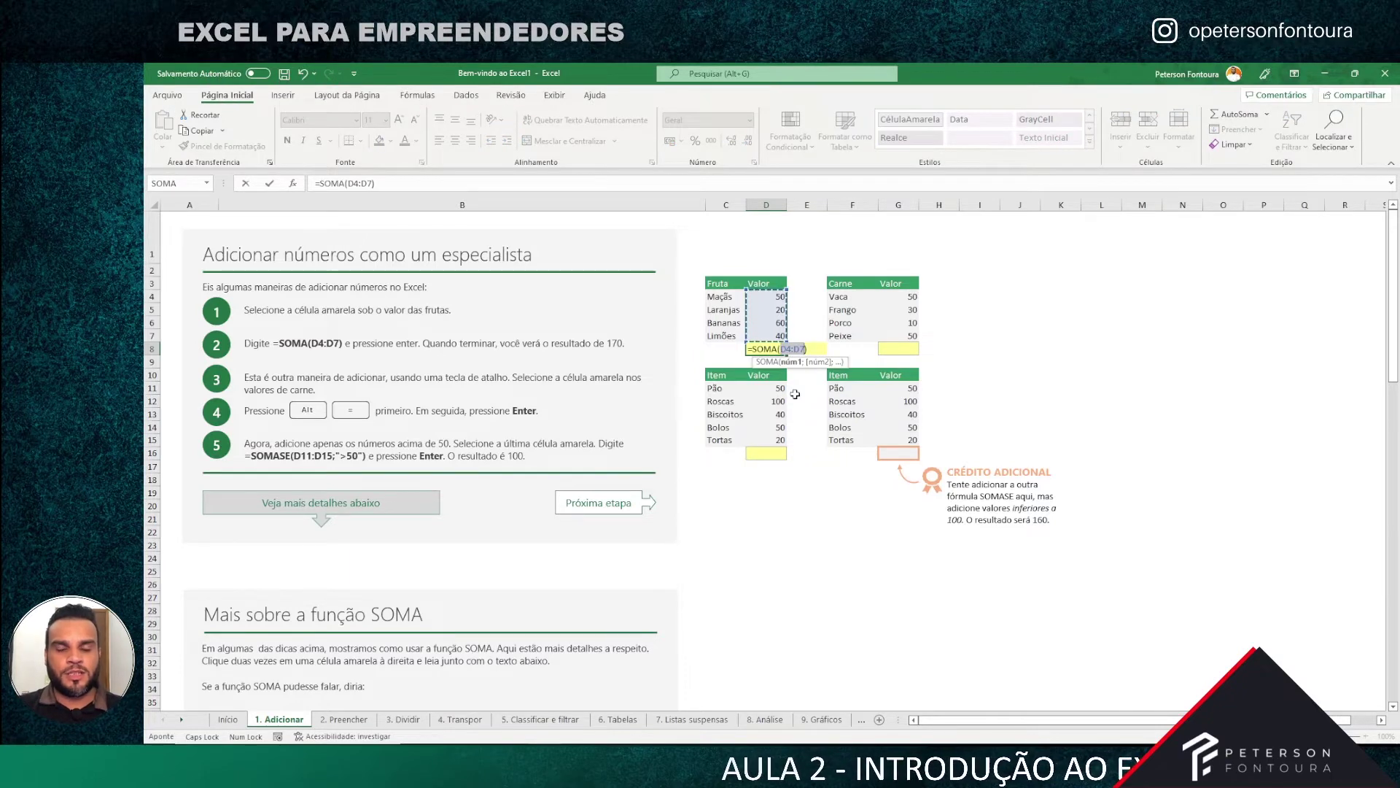
key("Return")
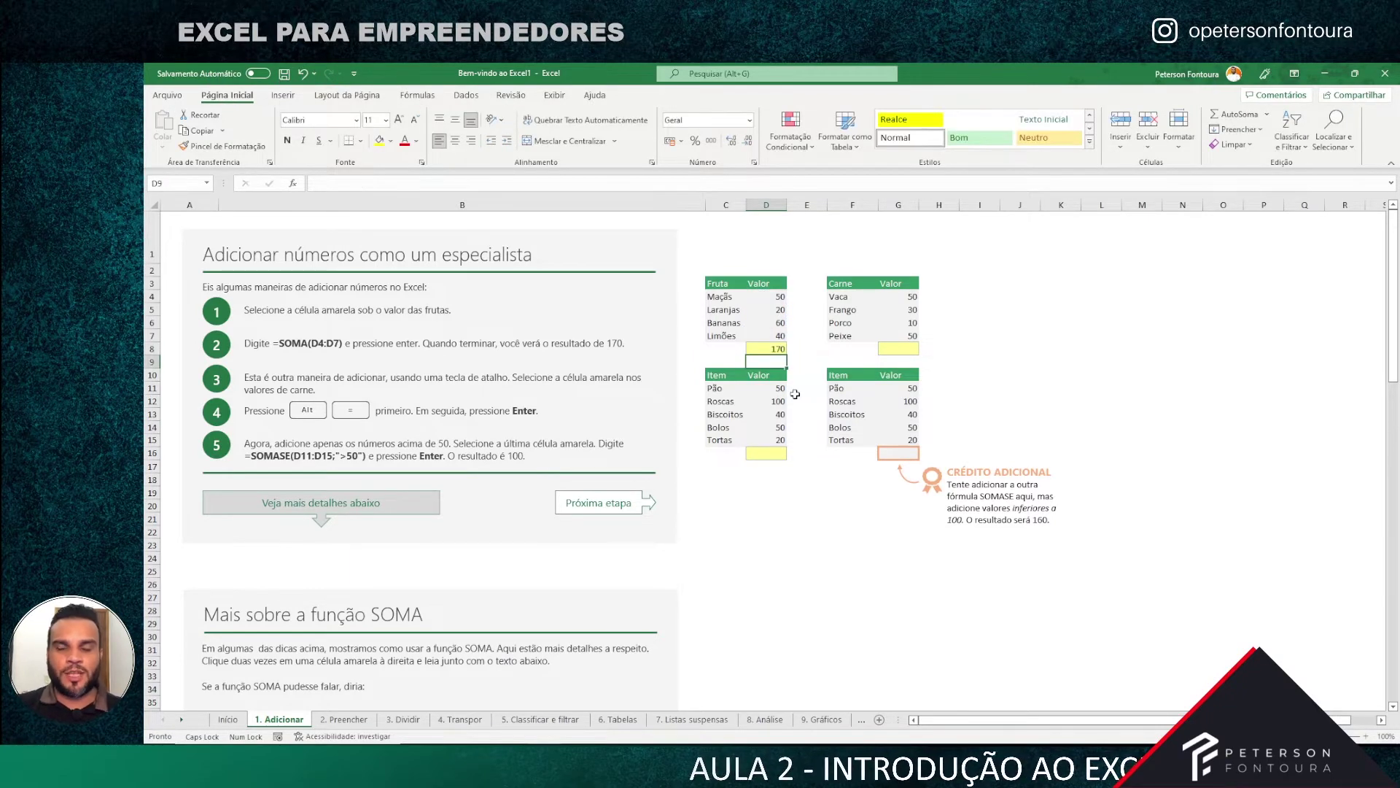
Copy the fruit total formula from D8 into the yellow meat total cell G8
left_click(769, 350)
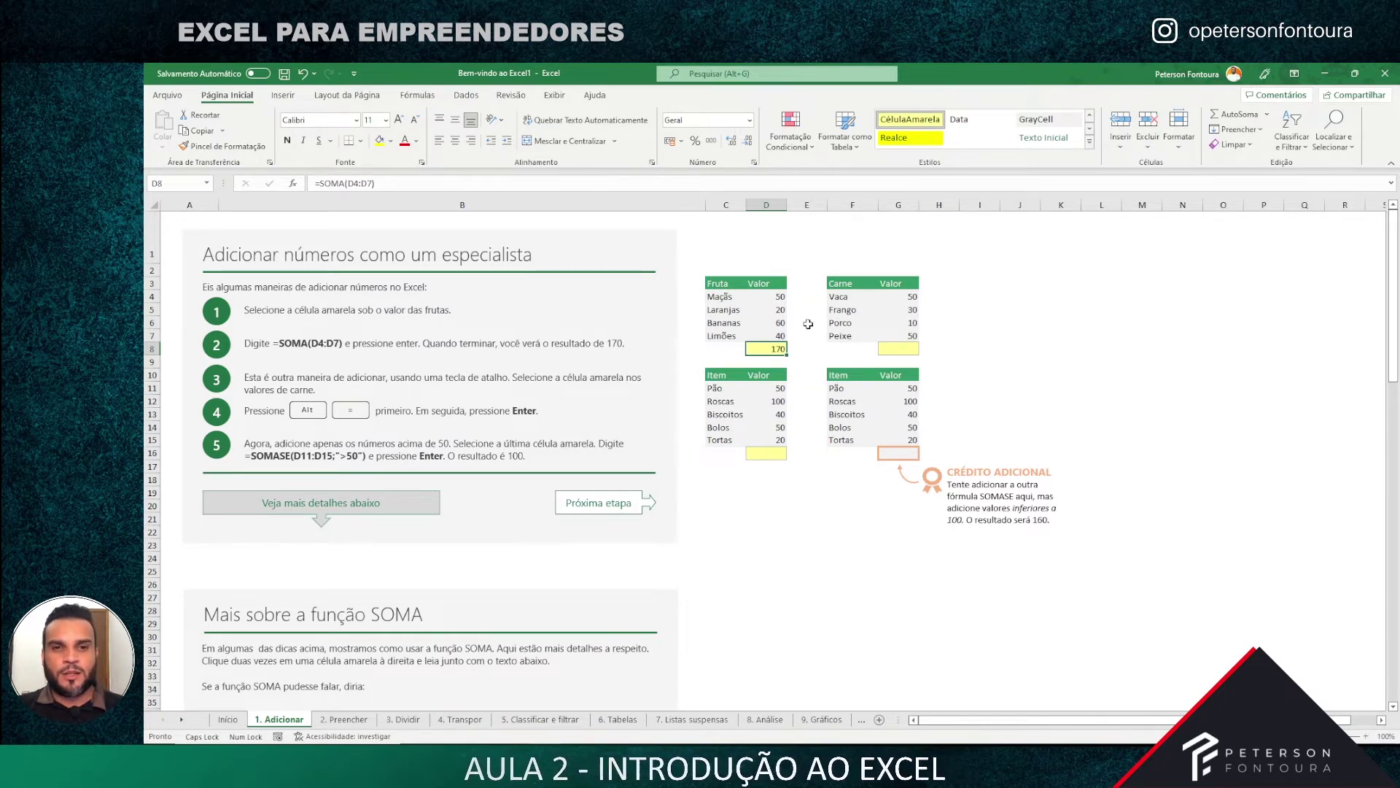
key("ctrl+c")
left_click(904, 350)
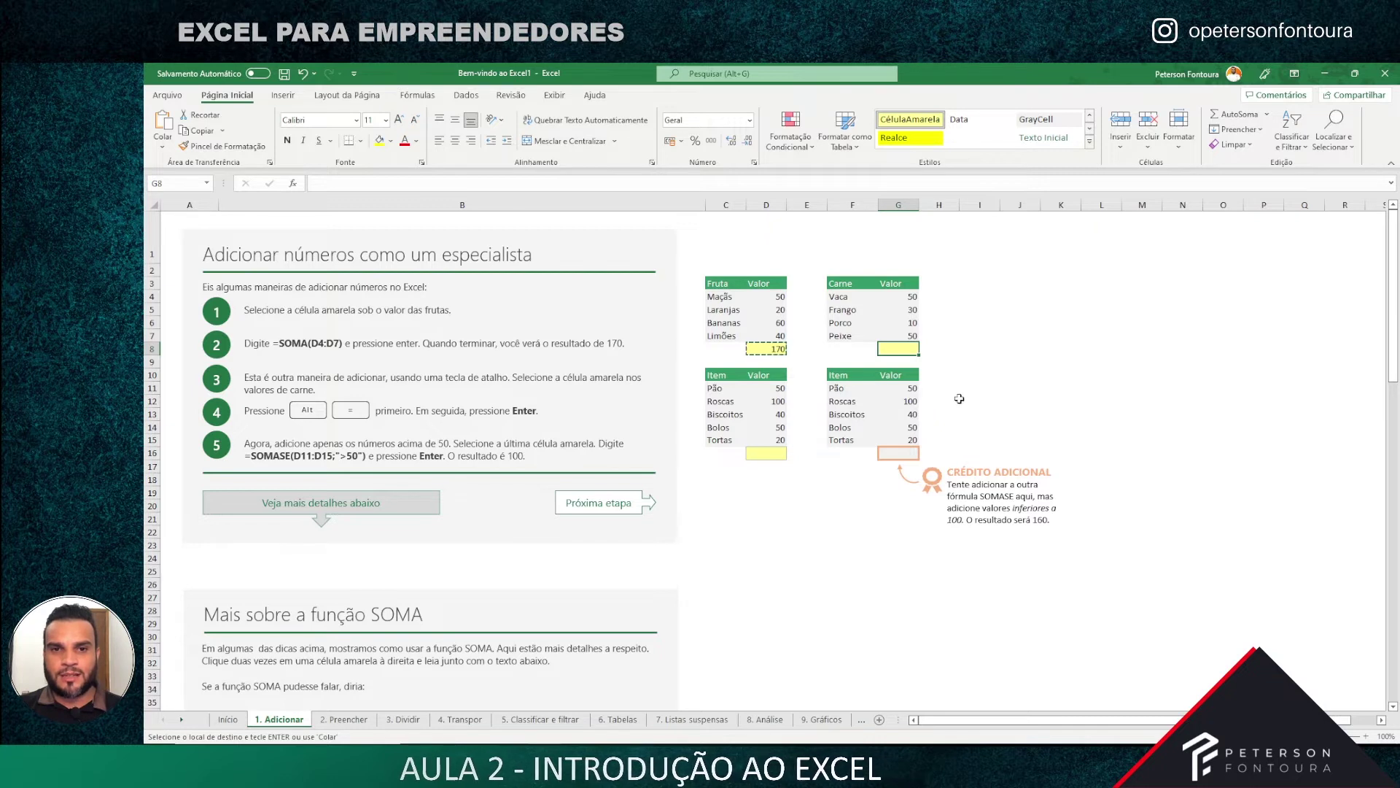
key("ctrl+v")
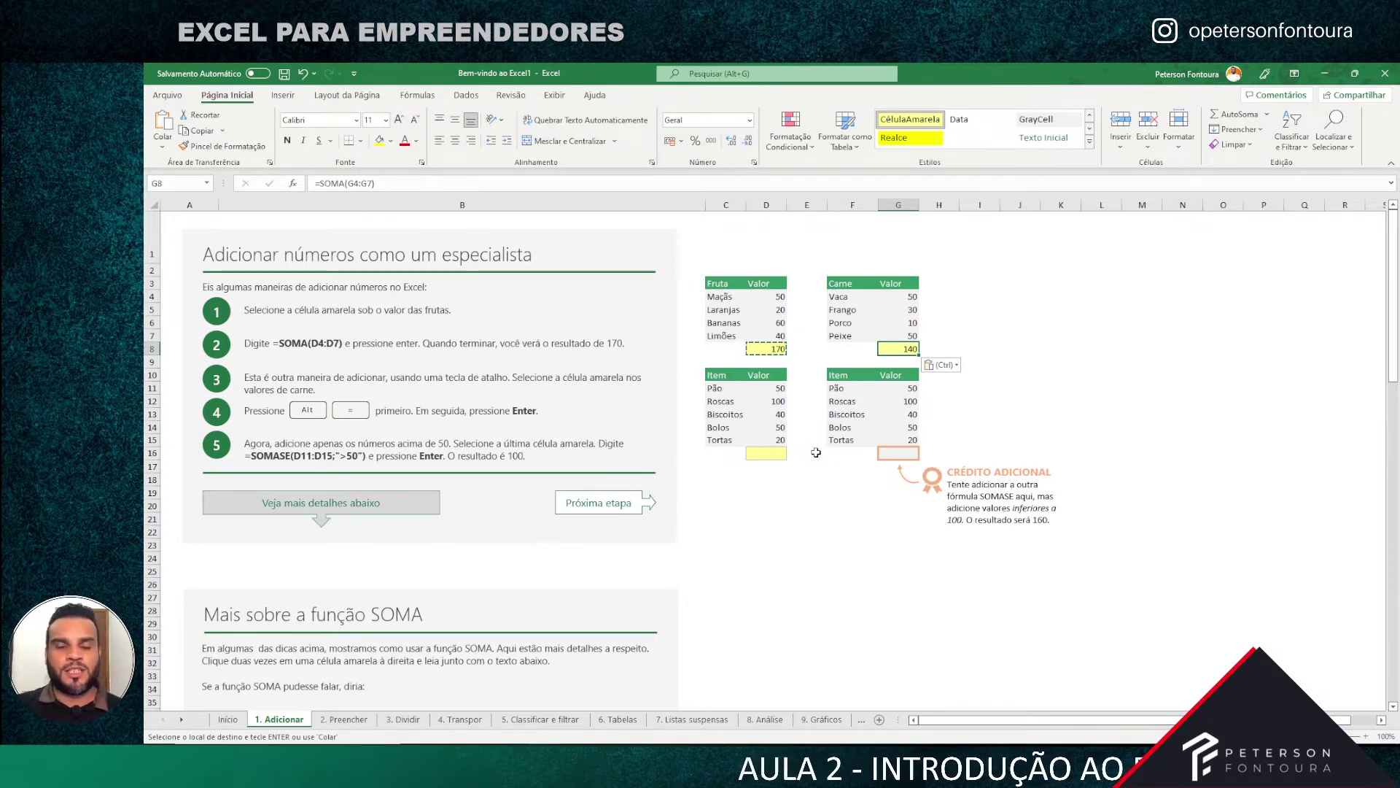
Copy the fruit total formula from D8 into the yellow cell D16 under the first Item table
left_click(765, 348)
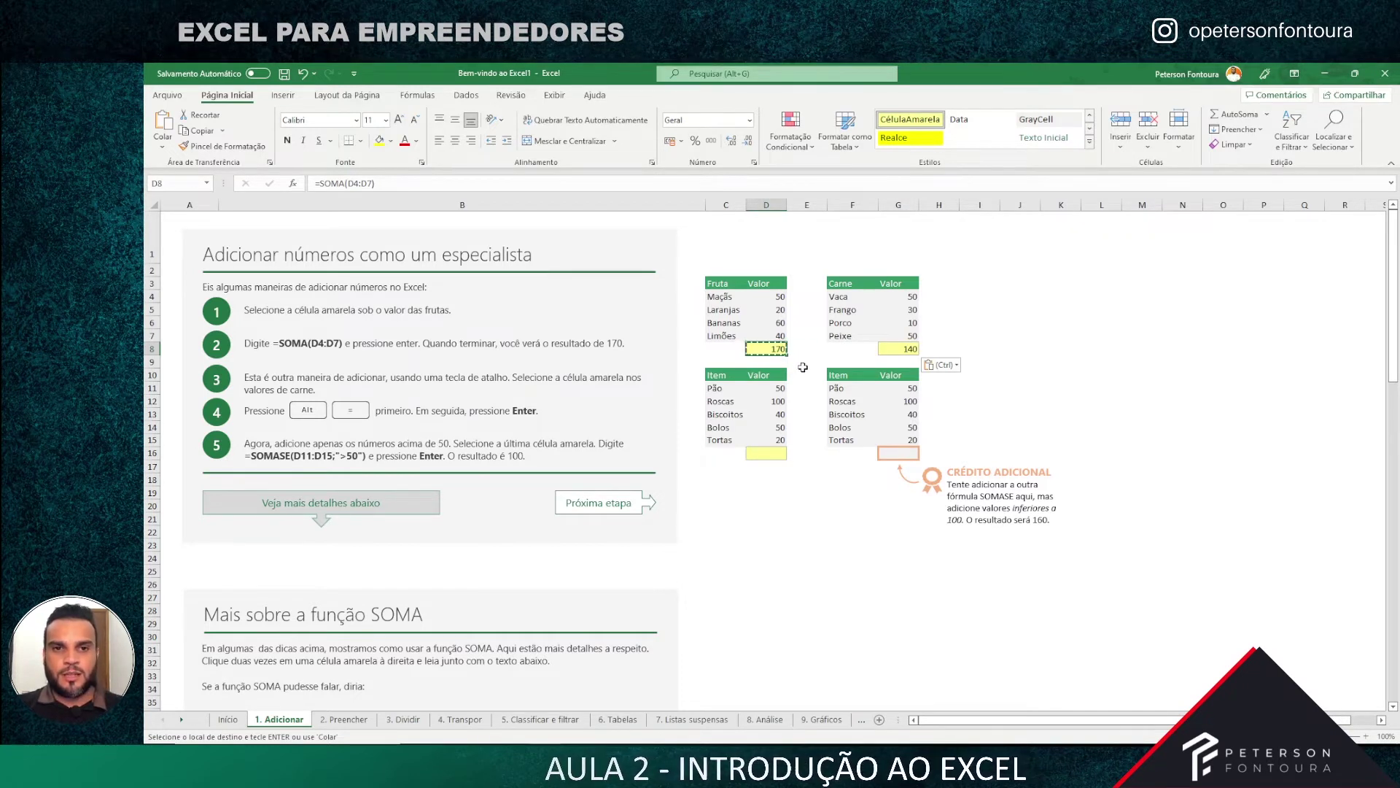
key("ctrl")
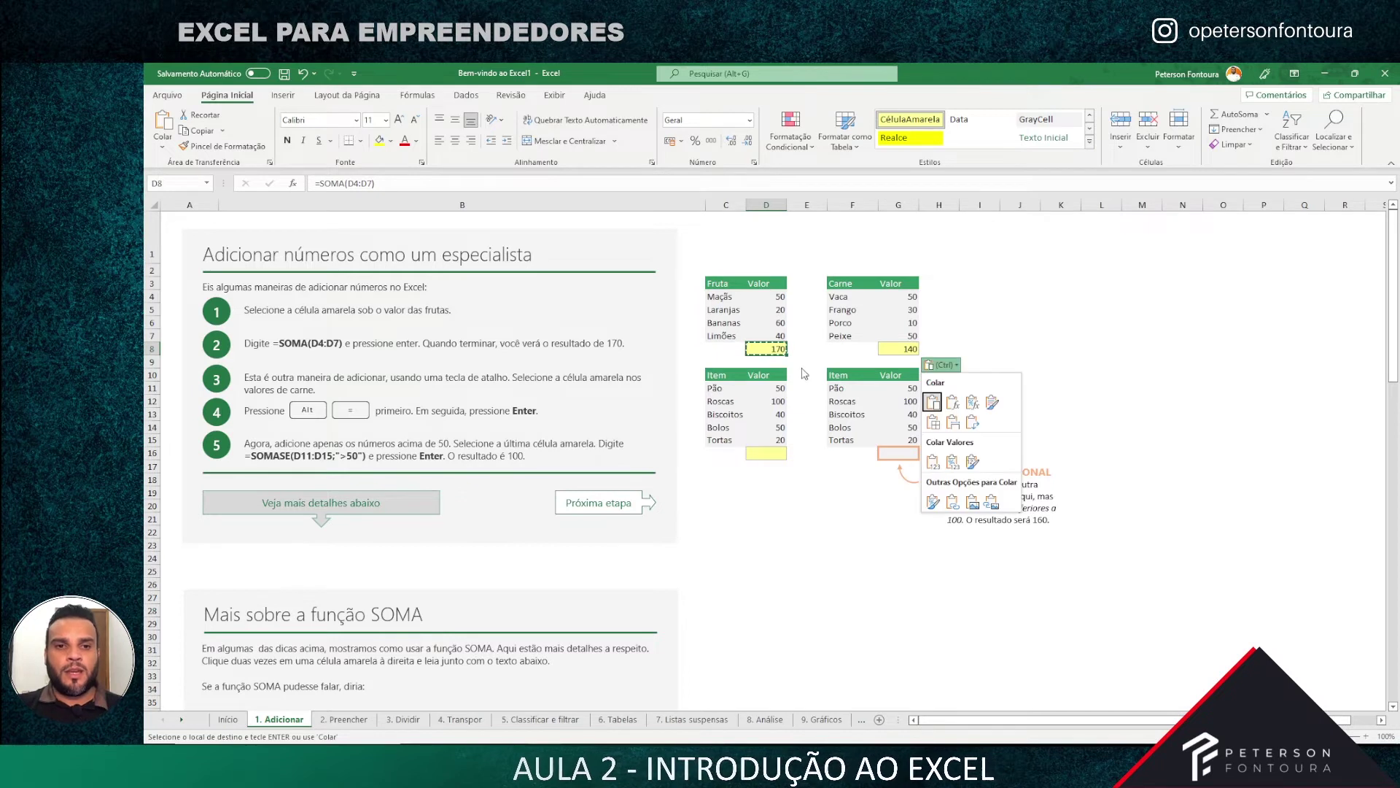
left_click(773, 349)
key("ctrl+c")
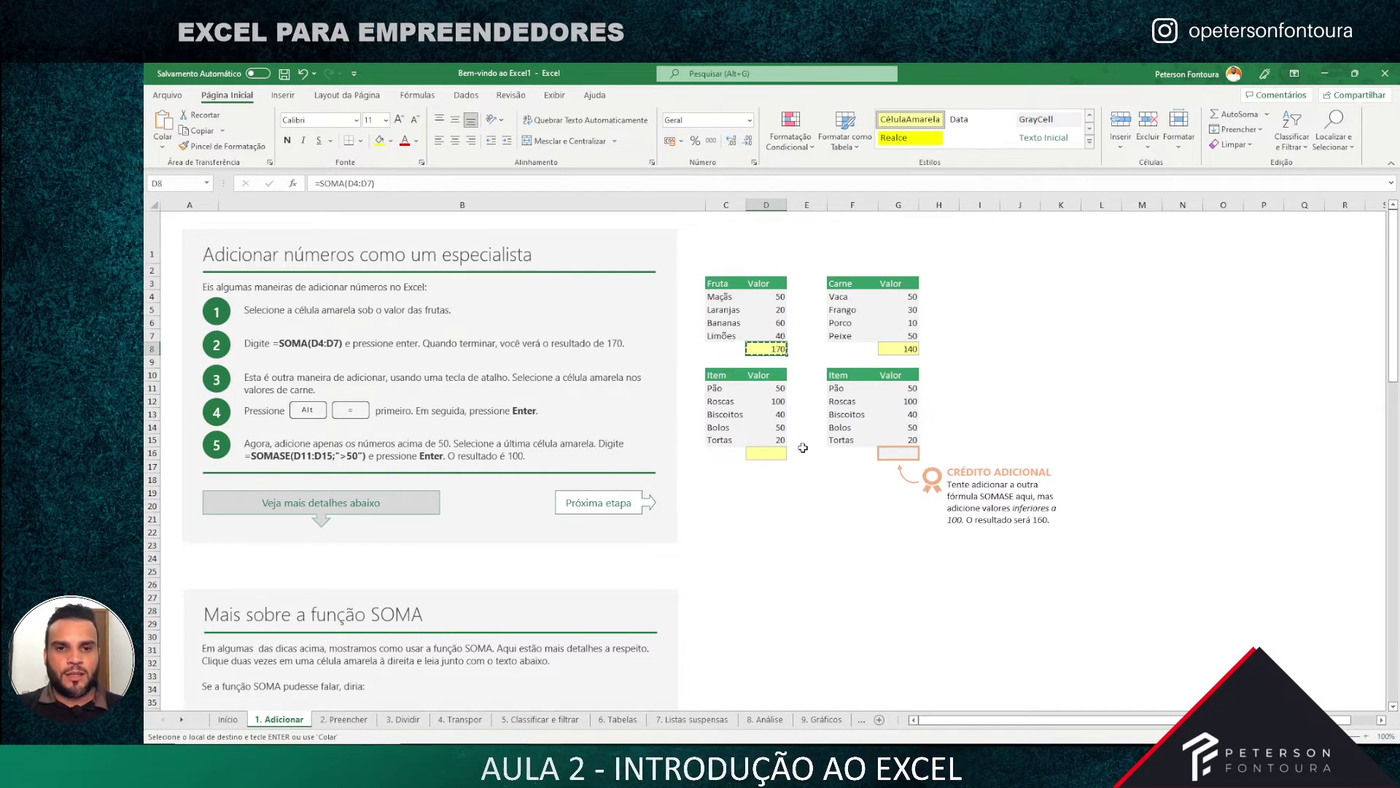
left_click(774, 453)
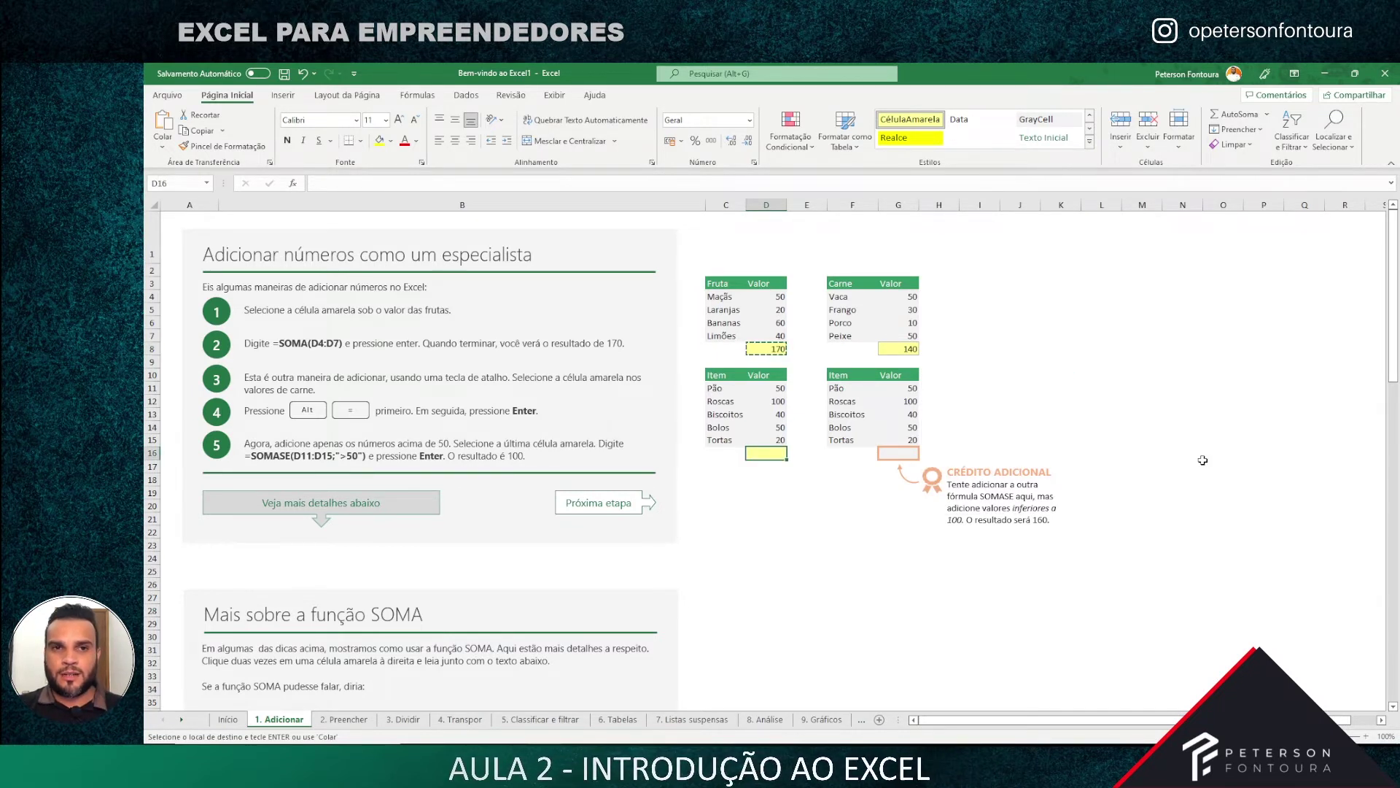
key("ctrl+v")
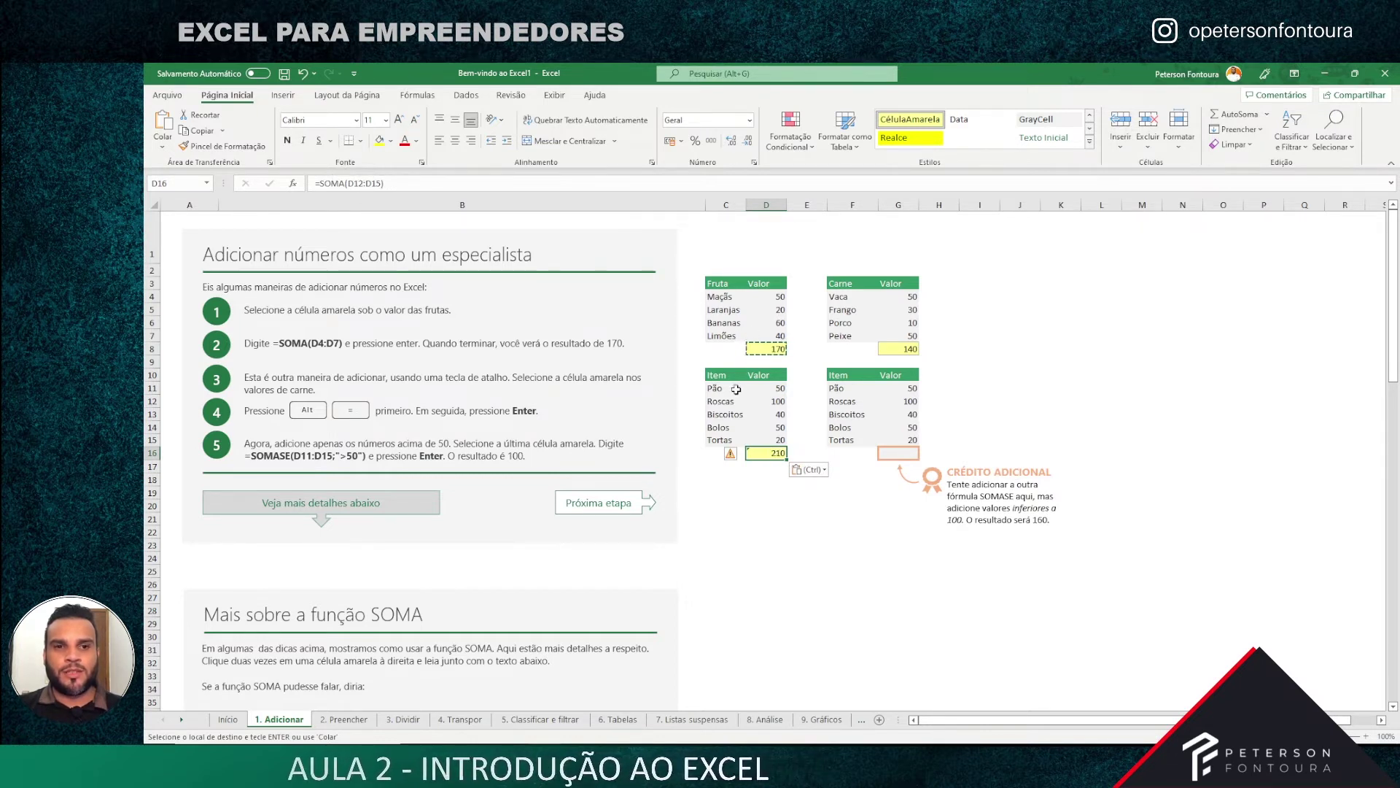
Extend the sum range in the first Item table's total cell D16 to cover D11:D15
left_click(777, 388)
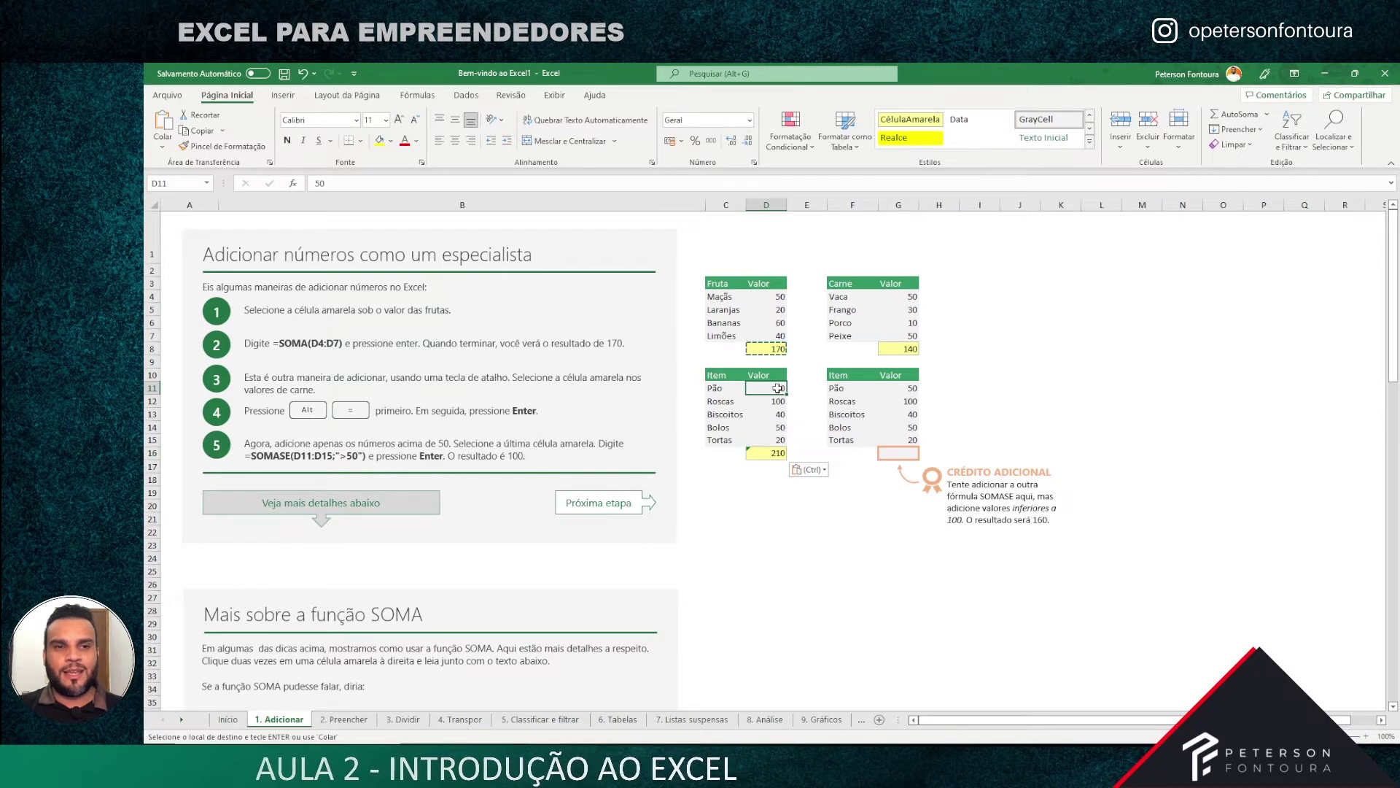
double_click(777, 452)
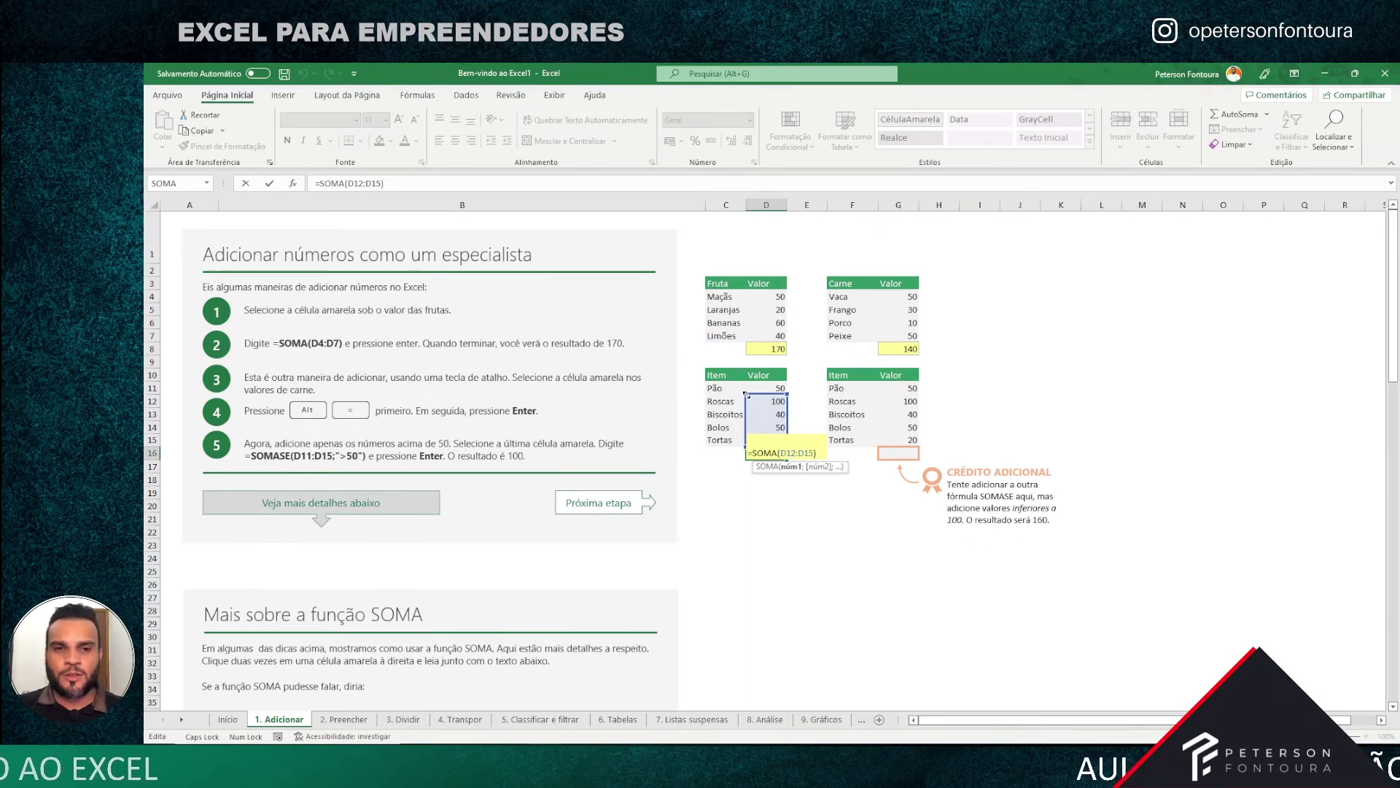
left_click_drag(744, 392, 744, 380)
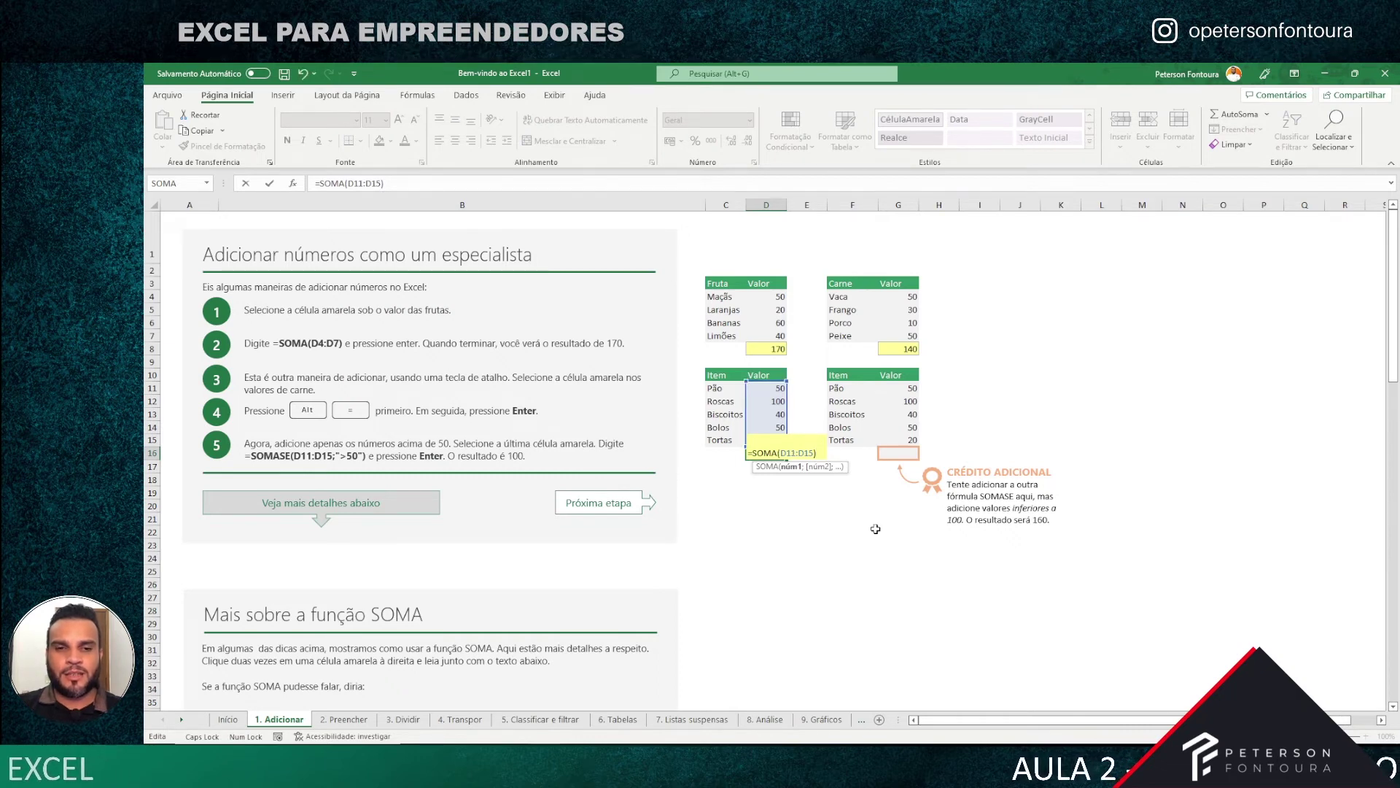
key("Return")
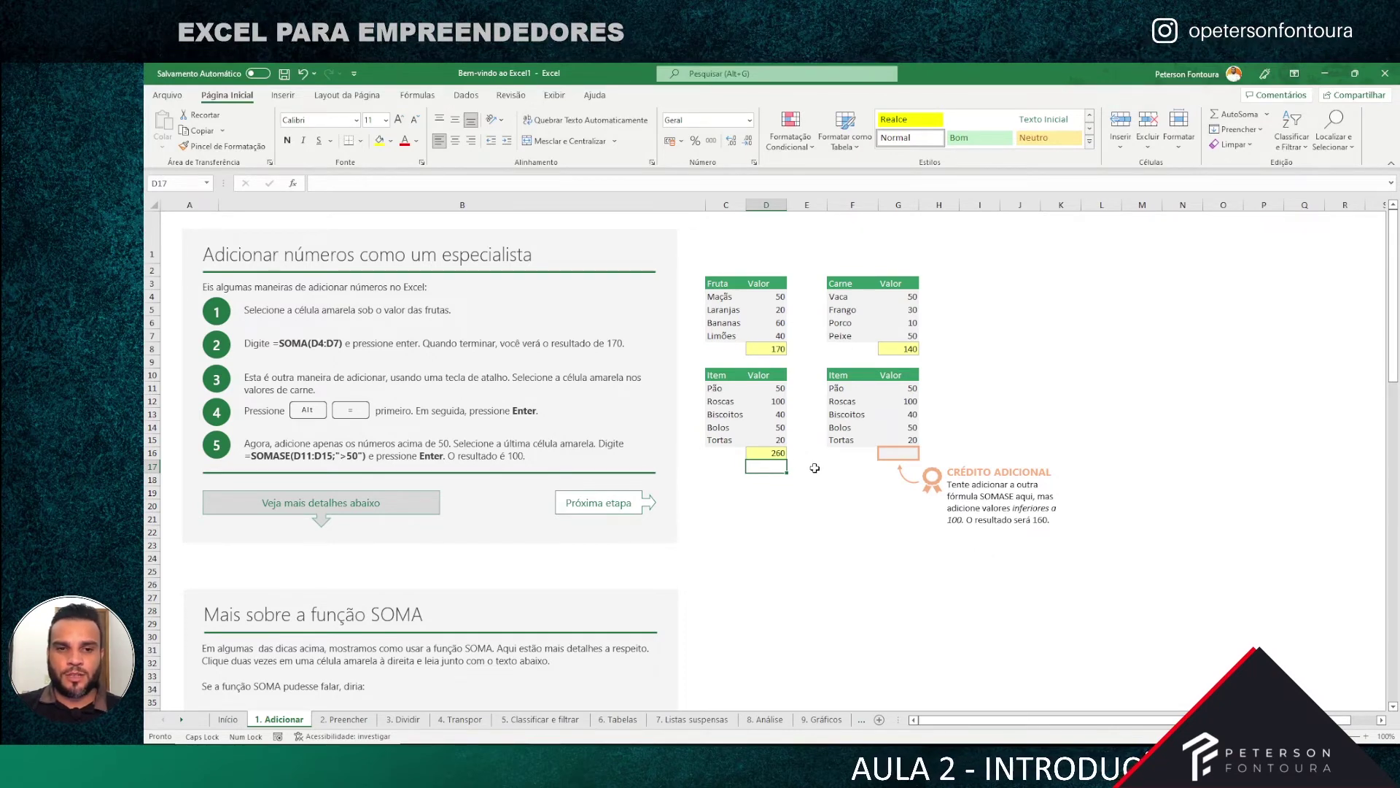
Enter =SOMASE(G11:G15;">50") in G16 to add only the second Item table's values above 50
left_click(899, 454)
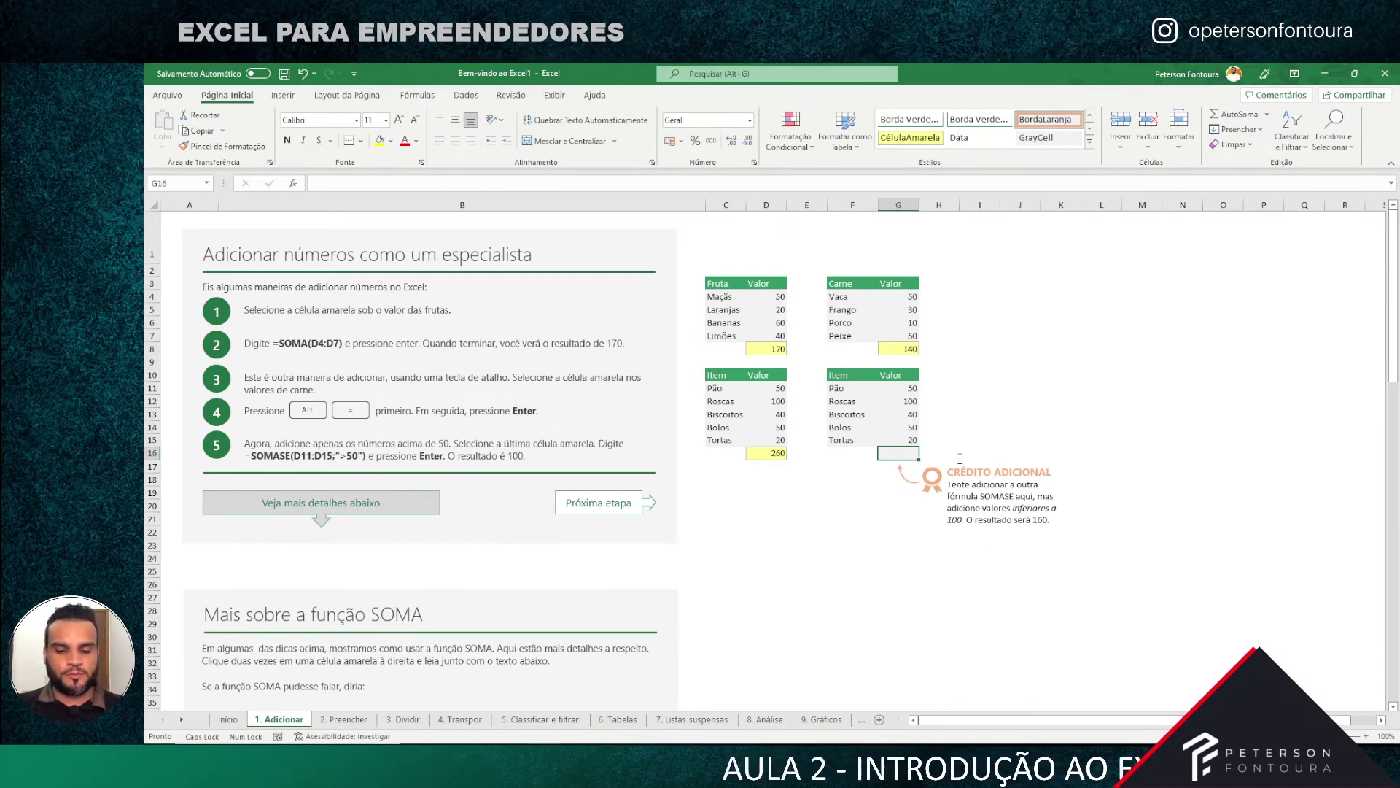
type("=")
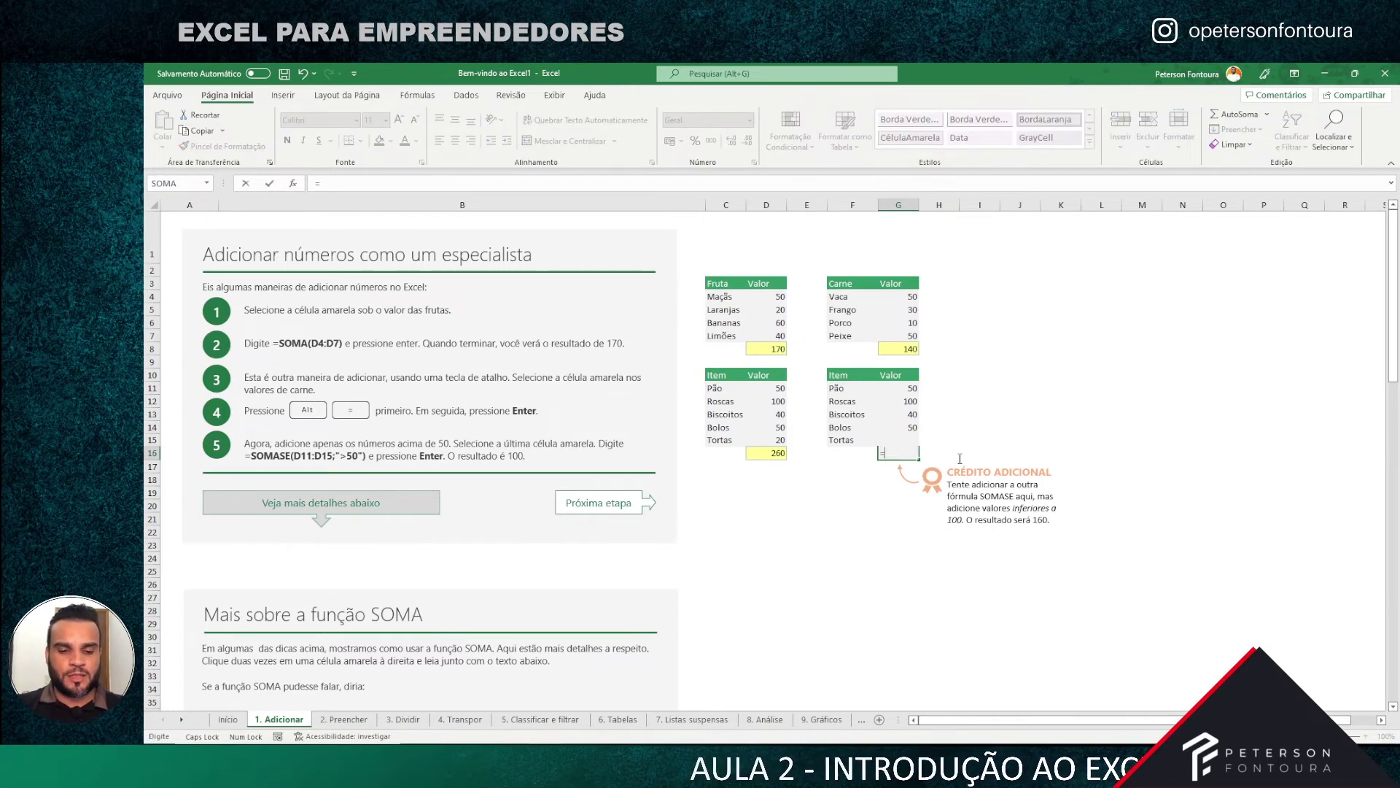
type("SO")
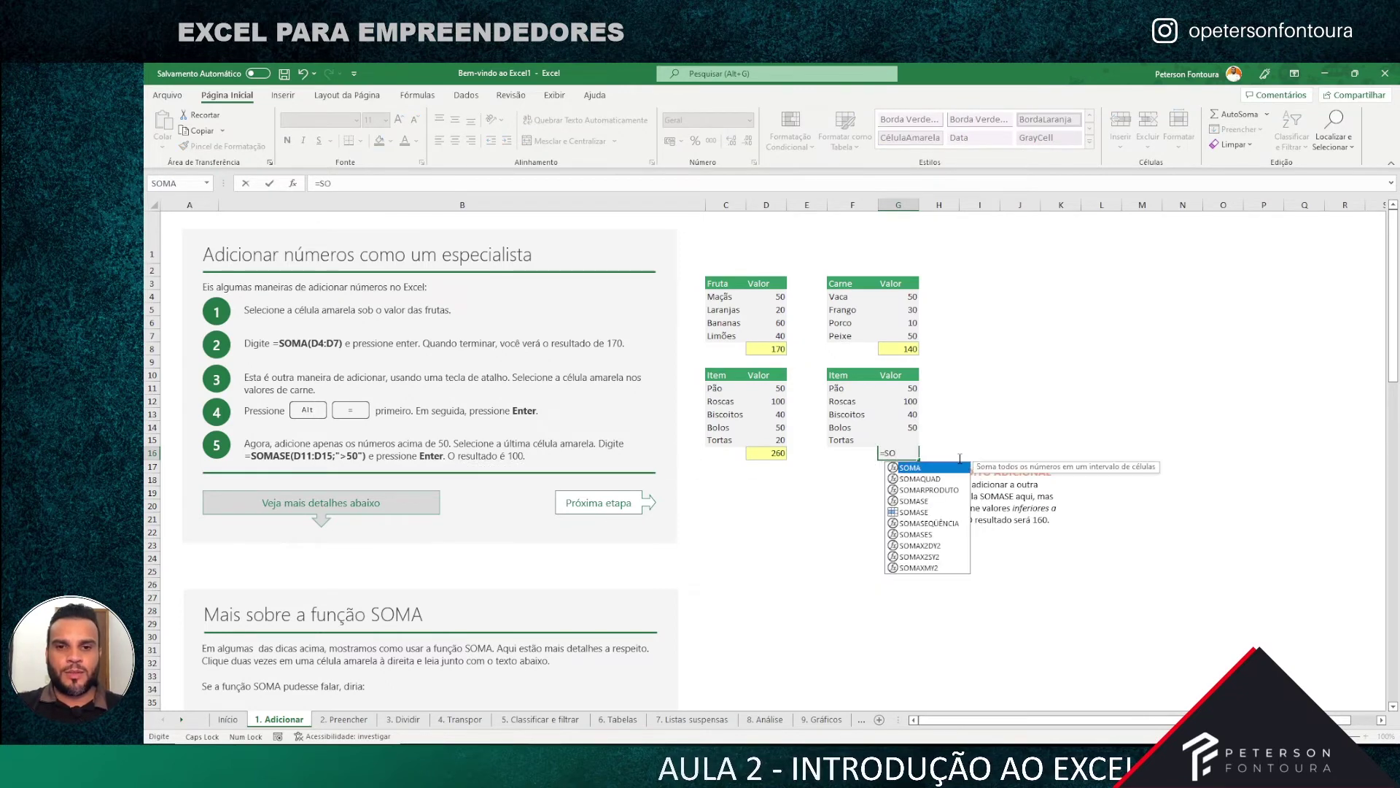
type("MASE")
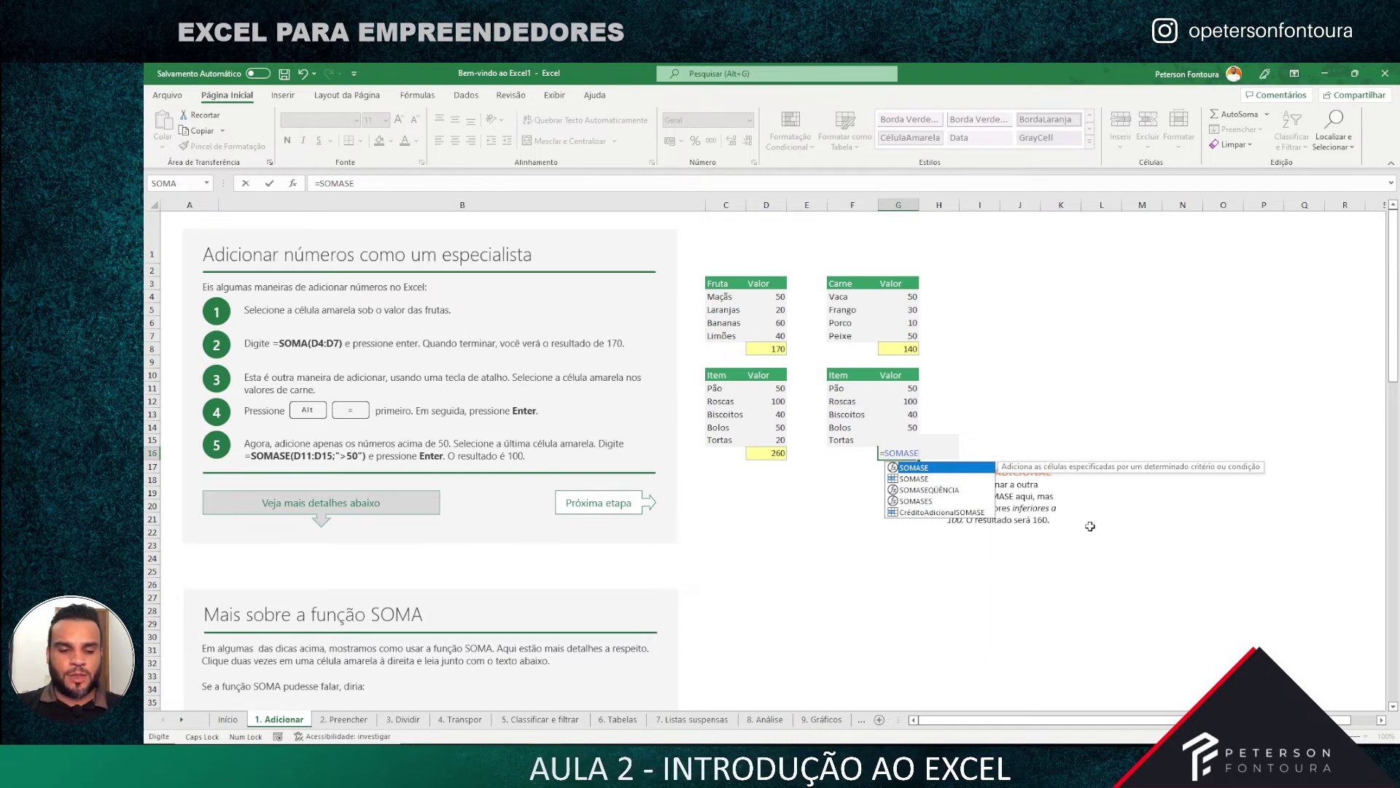
type("(")
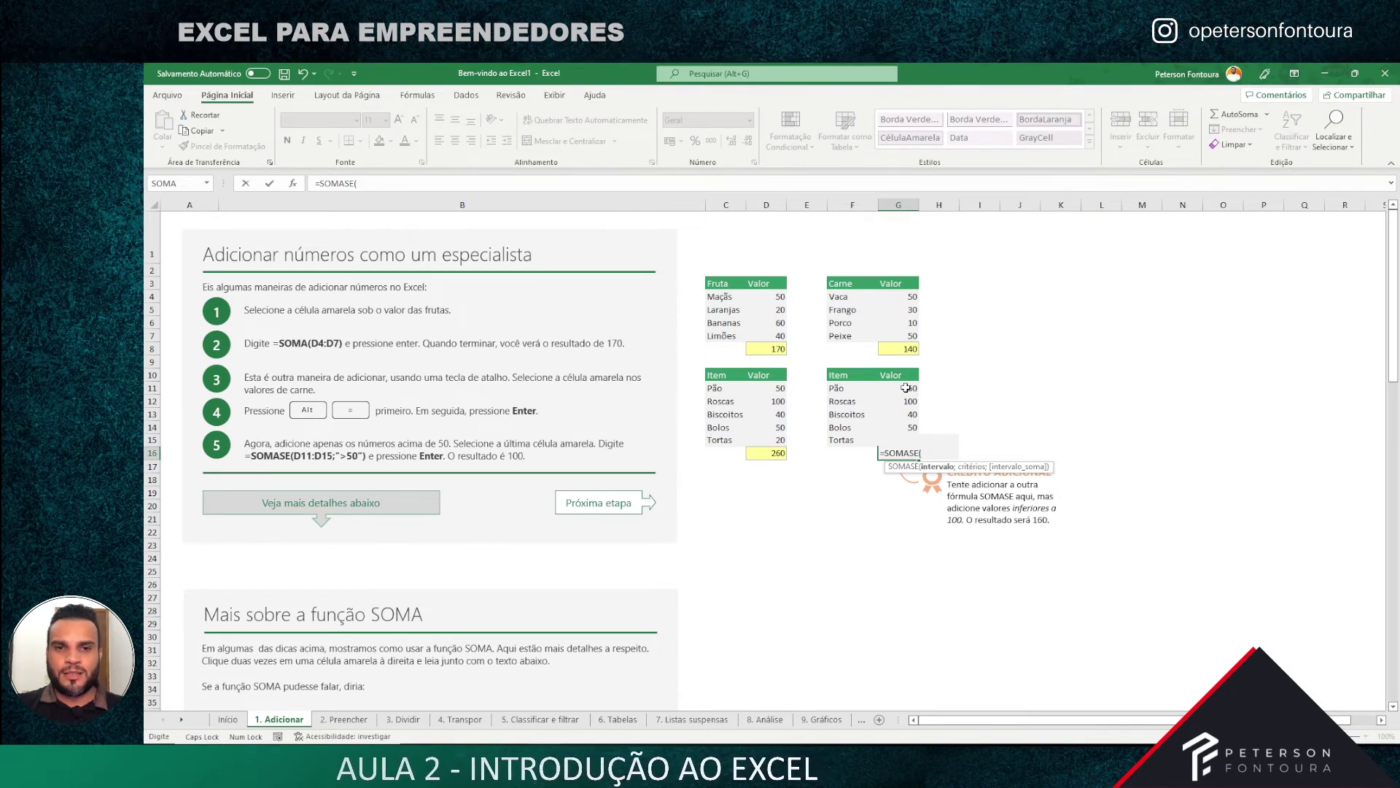
left_click_drag(905, 388, 904, 440)
type(";")
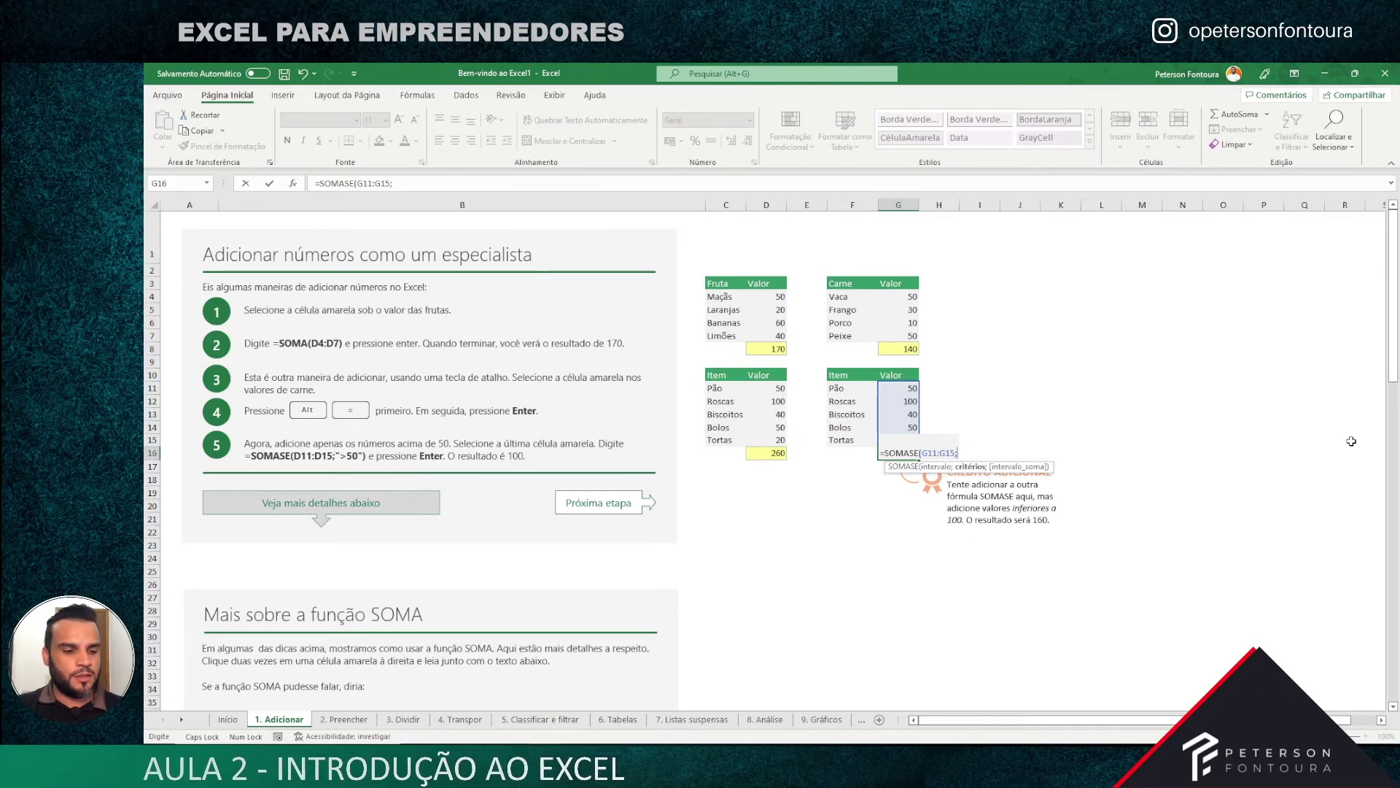
type("\"")
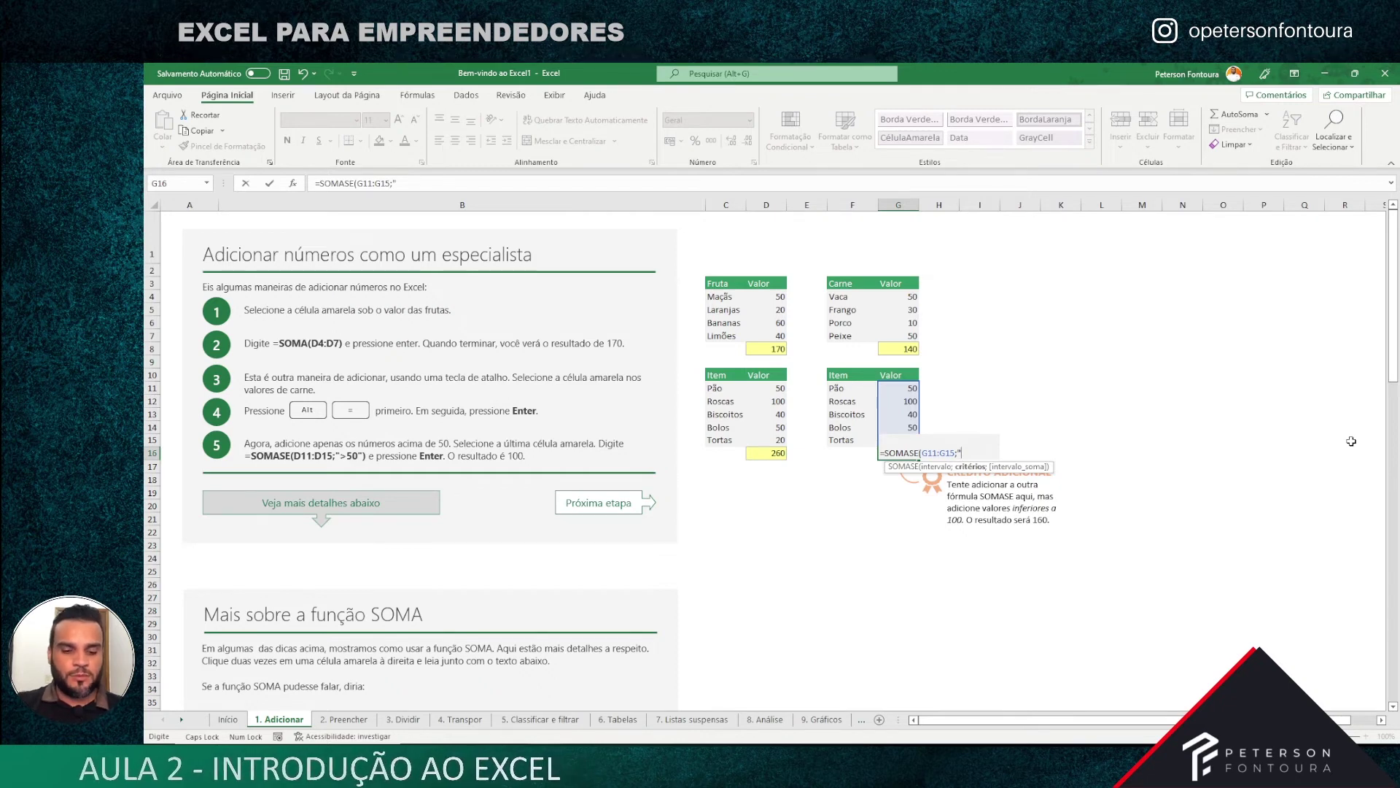
type(">50")
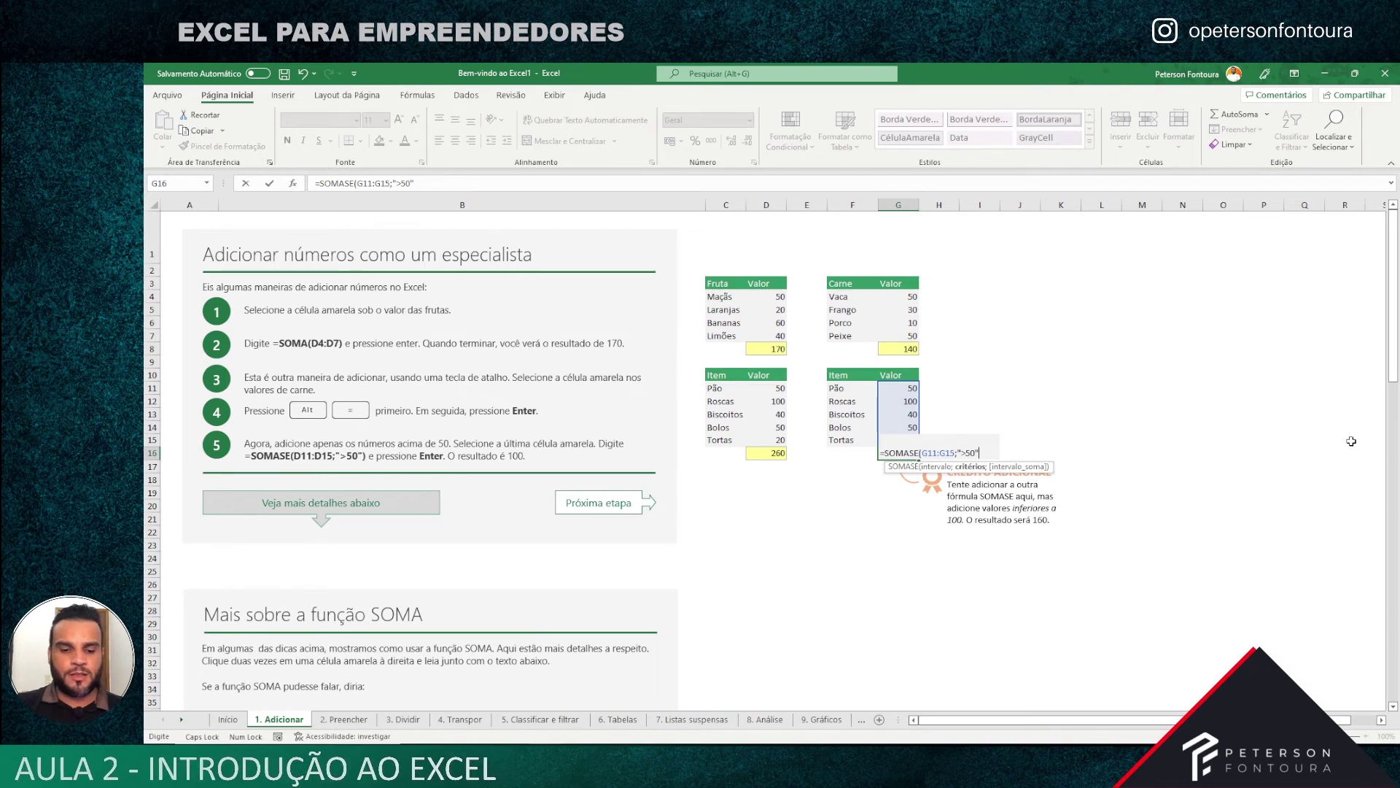
type("\"")
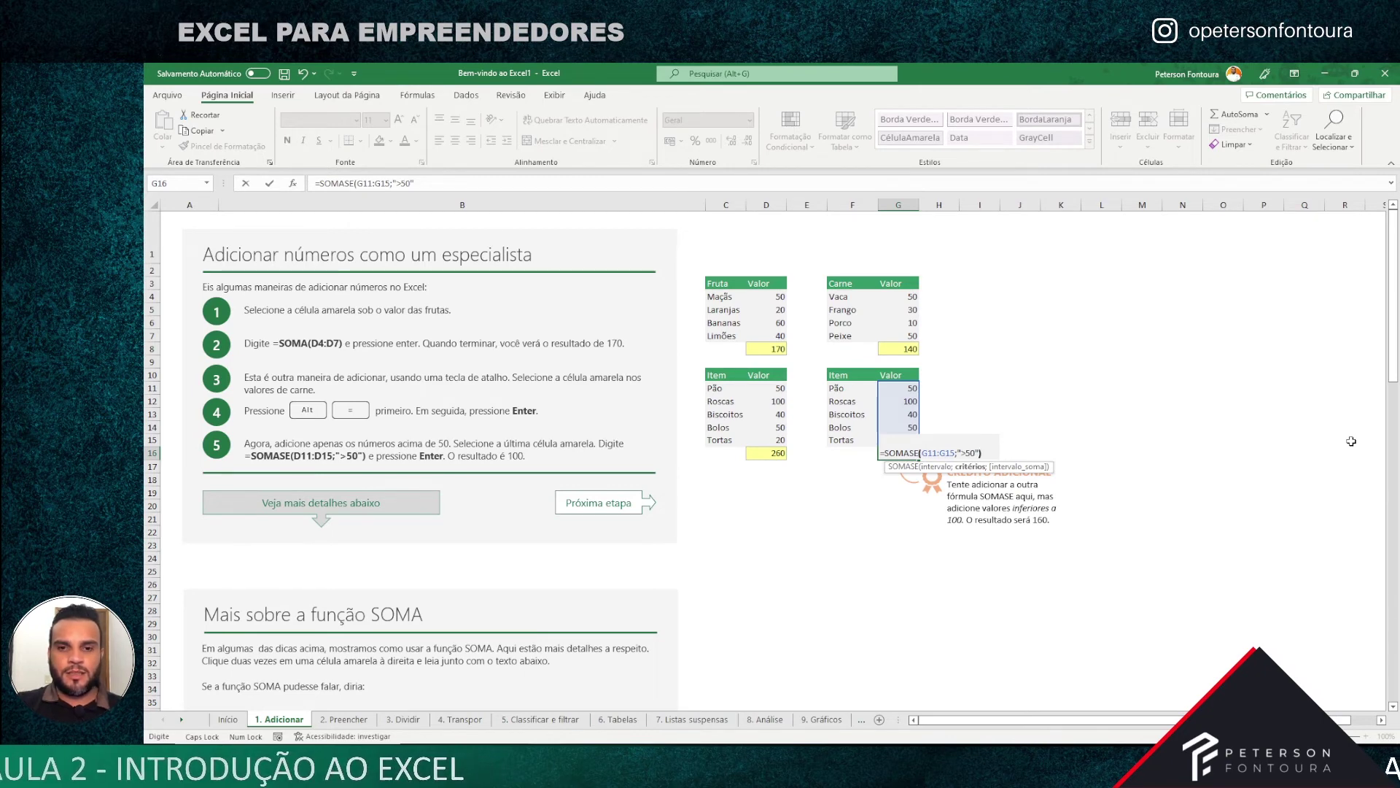
type(")")
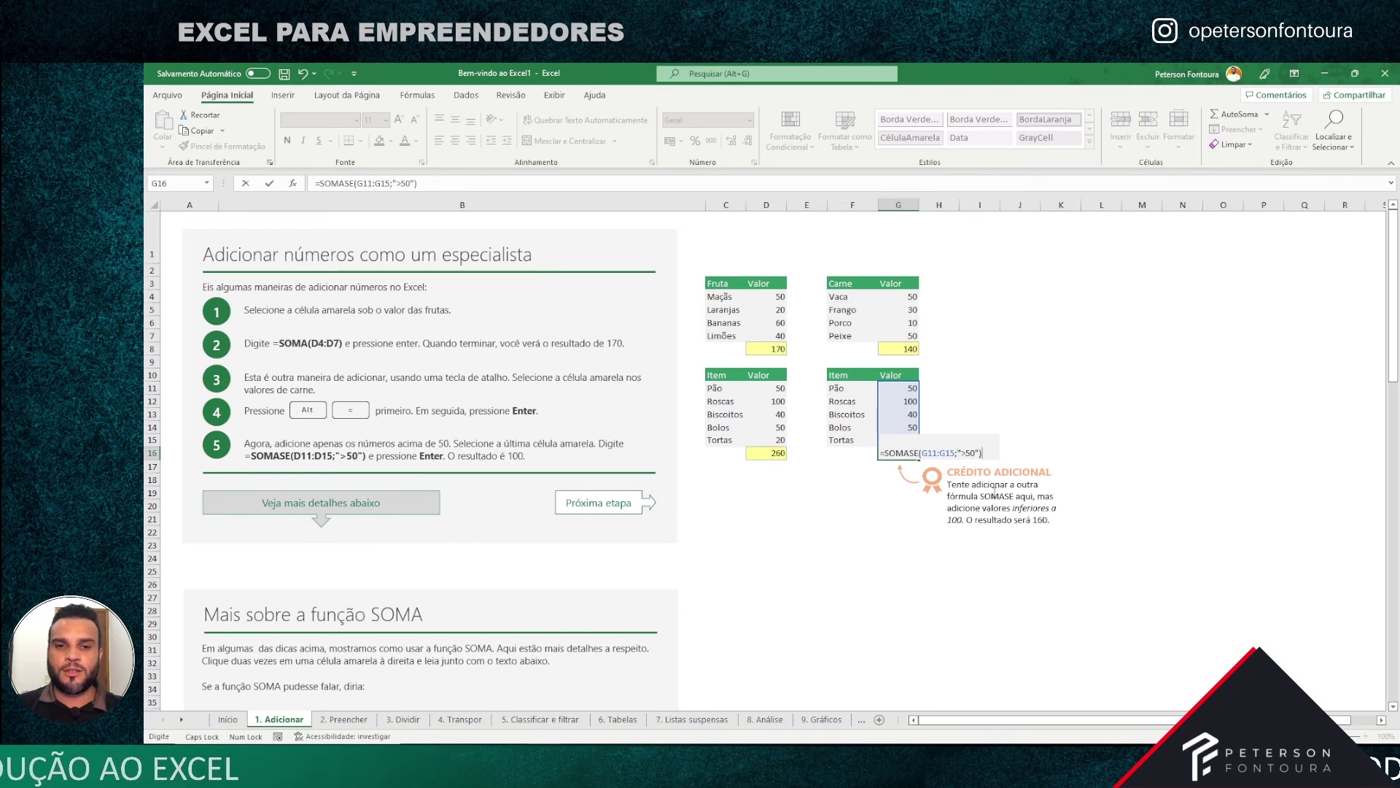
key("Return")
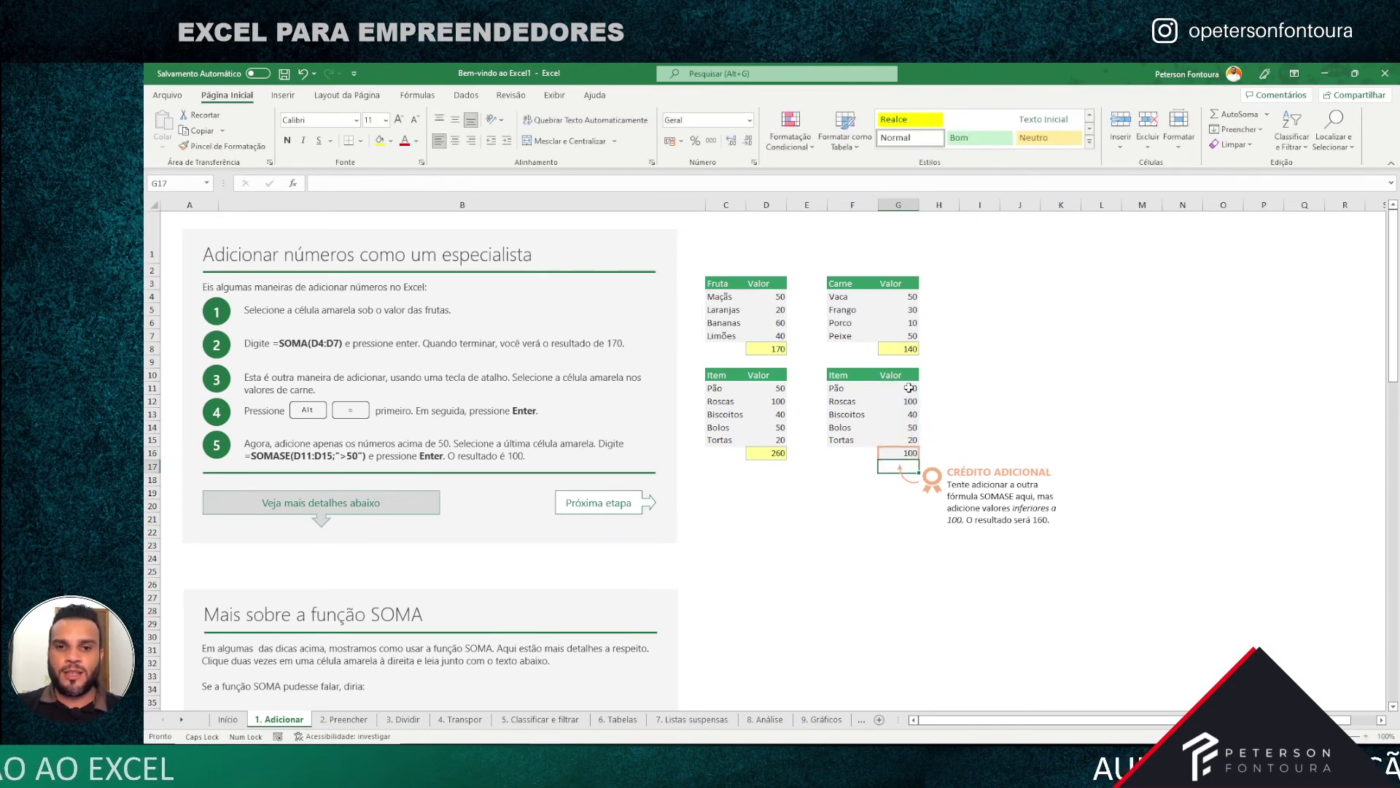
Change the SOMASE criterion in G16 to ">=50" so that values equal to 50 are also added
left_click_drag(904, 388, 905, 439)
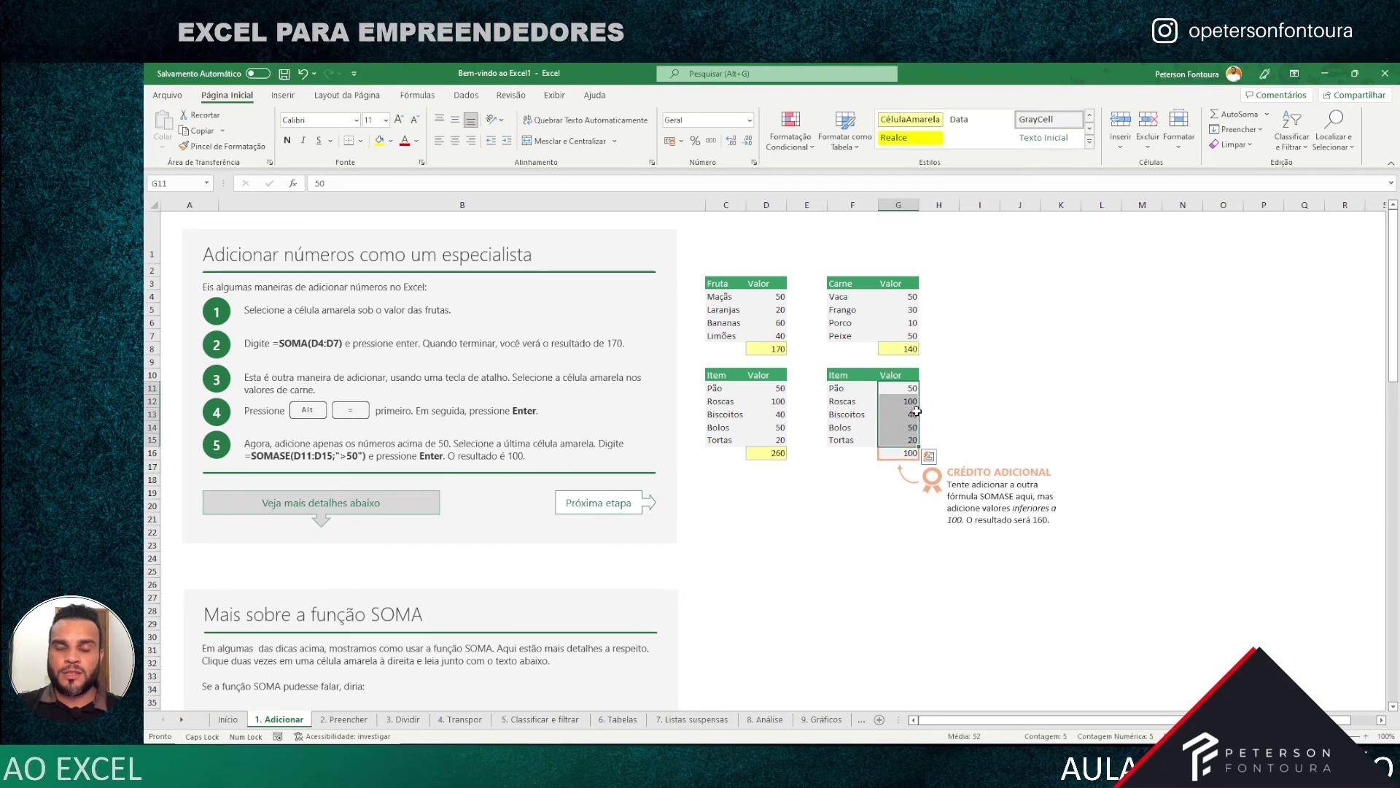
left_click(906, 453)
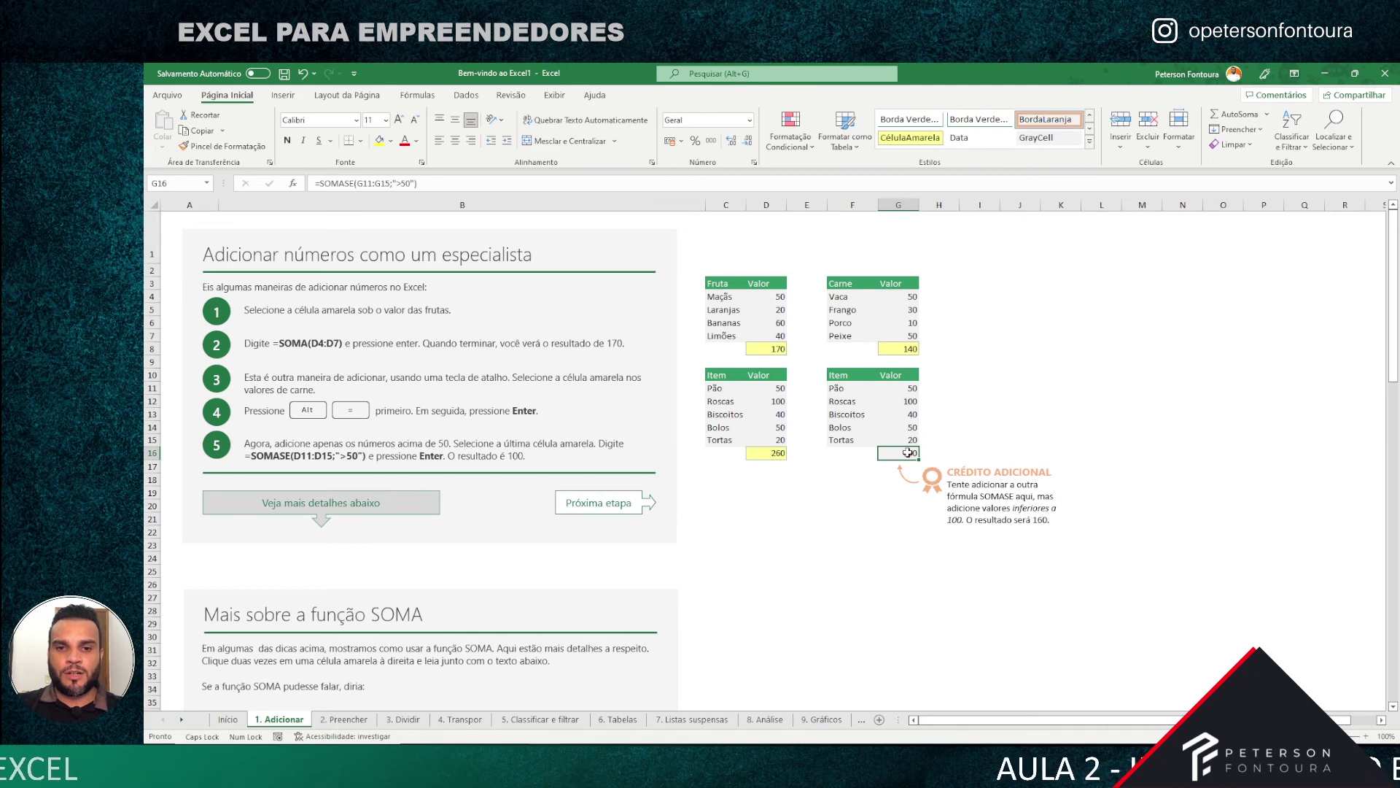
double_click(907, 453)
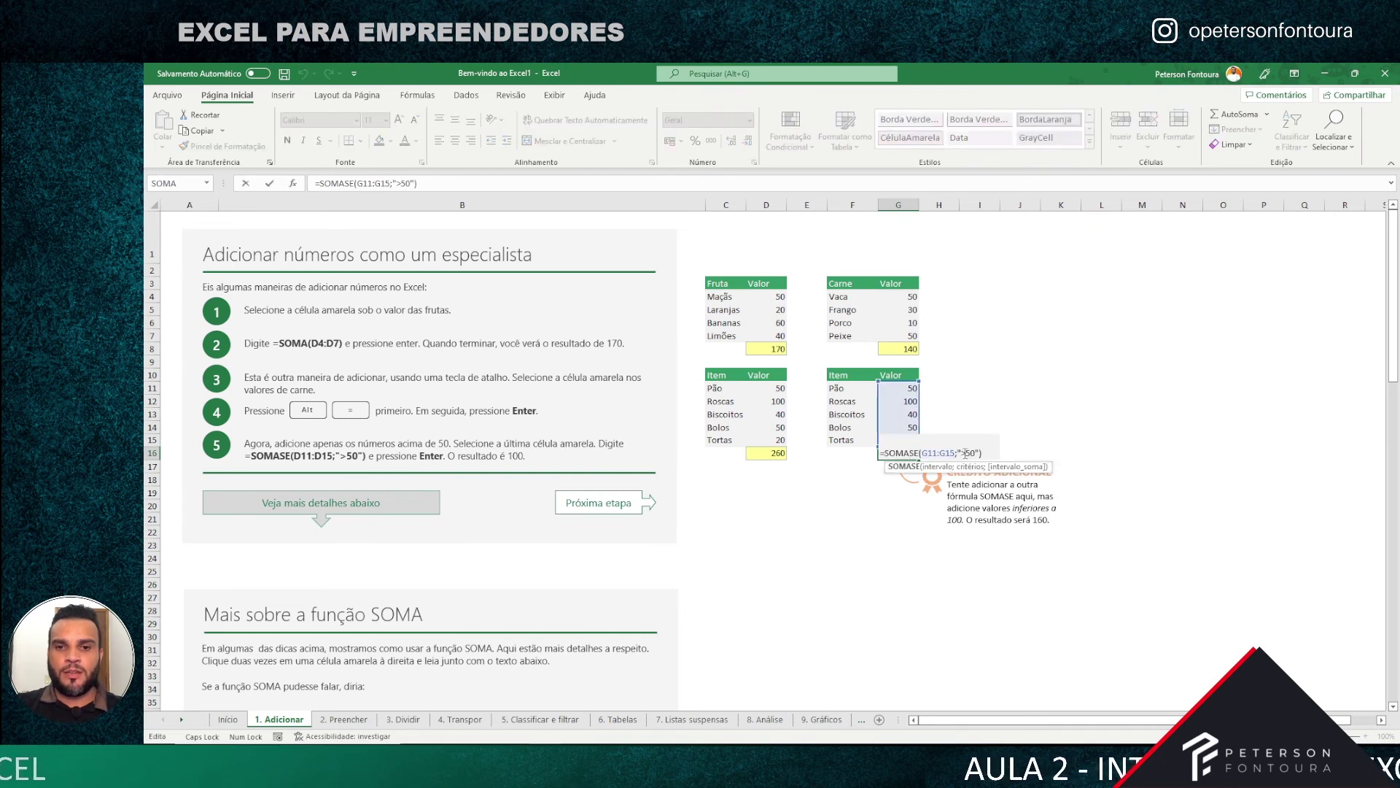
key("Left")
key("Left")
key("Left")
key("Left")
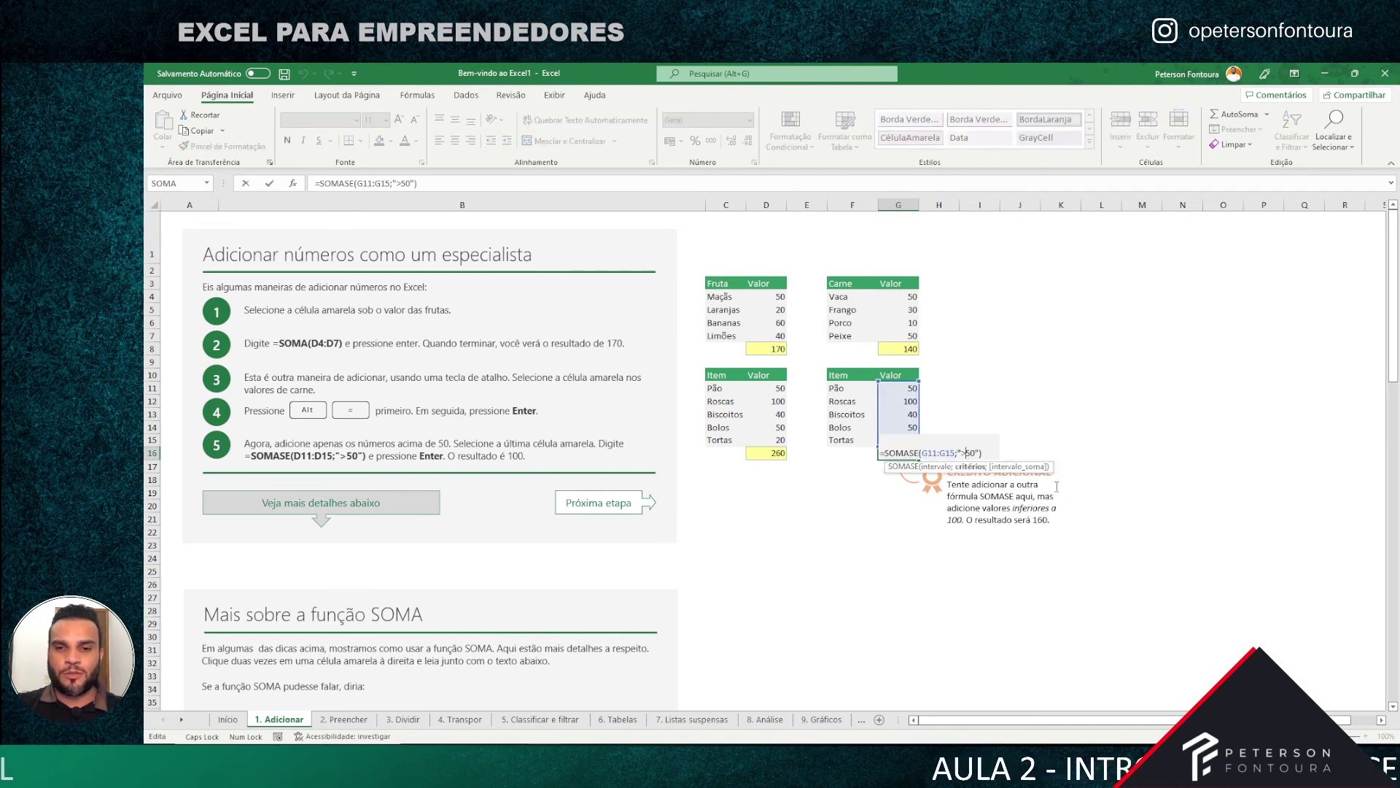
type("=")
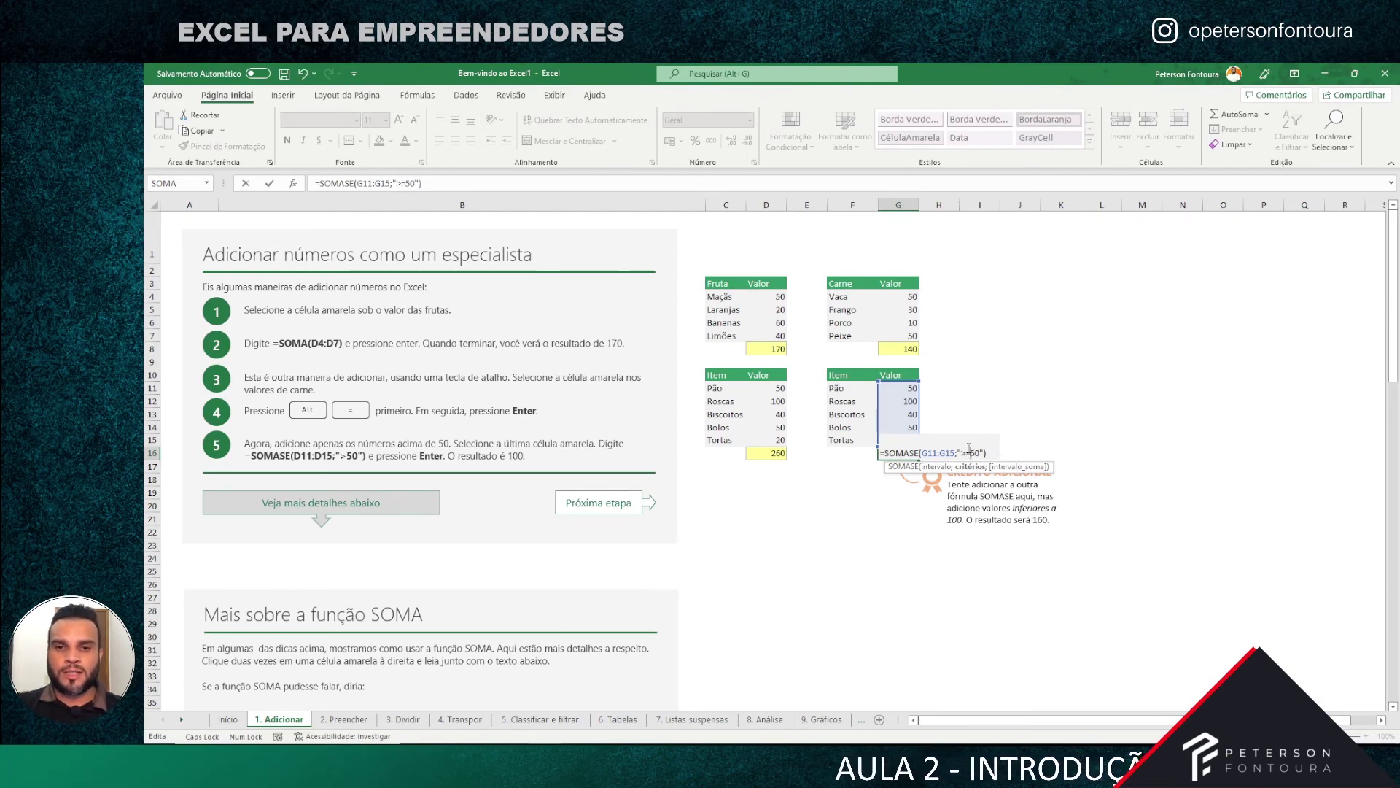
key("Return")
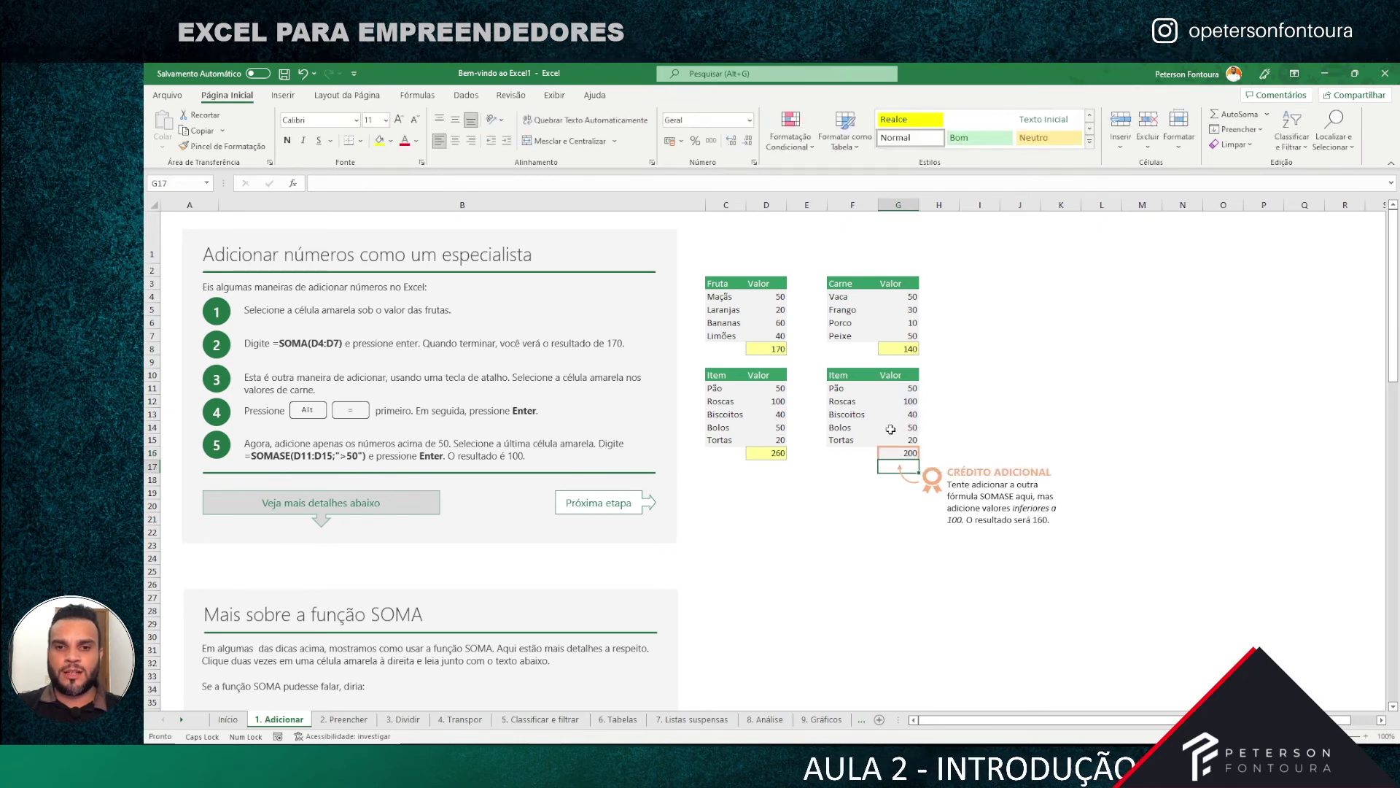
Examine the second Item table's values in G11:G15 to see which ones meet the SOMASE criterion
left_click(911, 390)
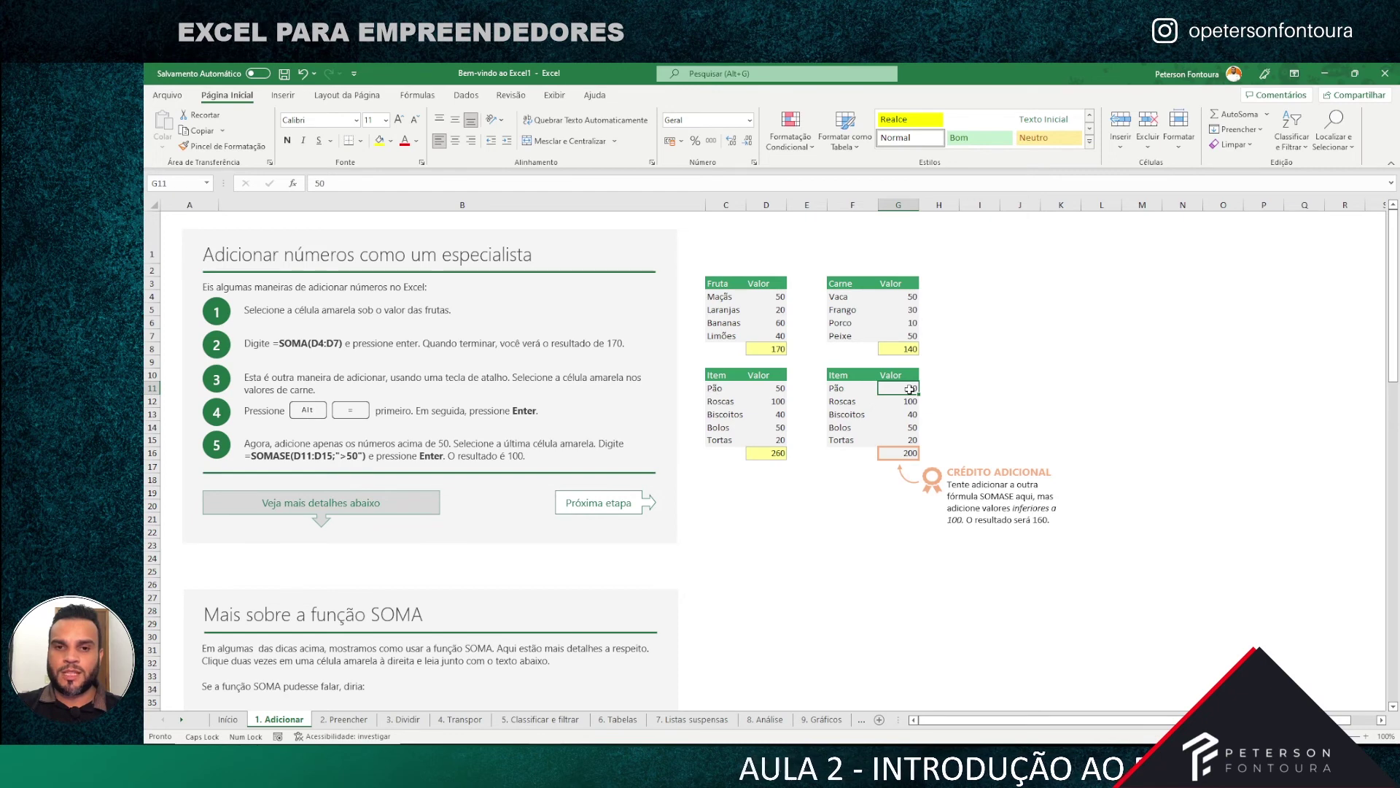
left_click_drag(910, 389, 907, 412)
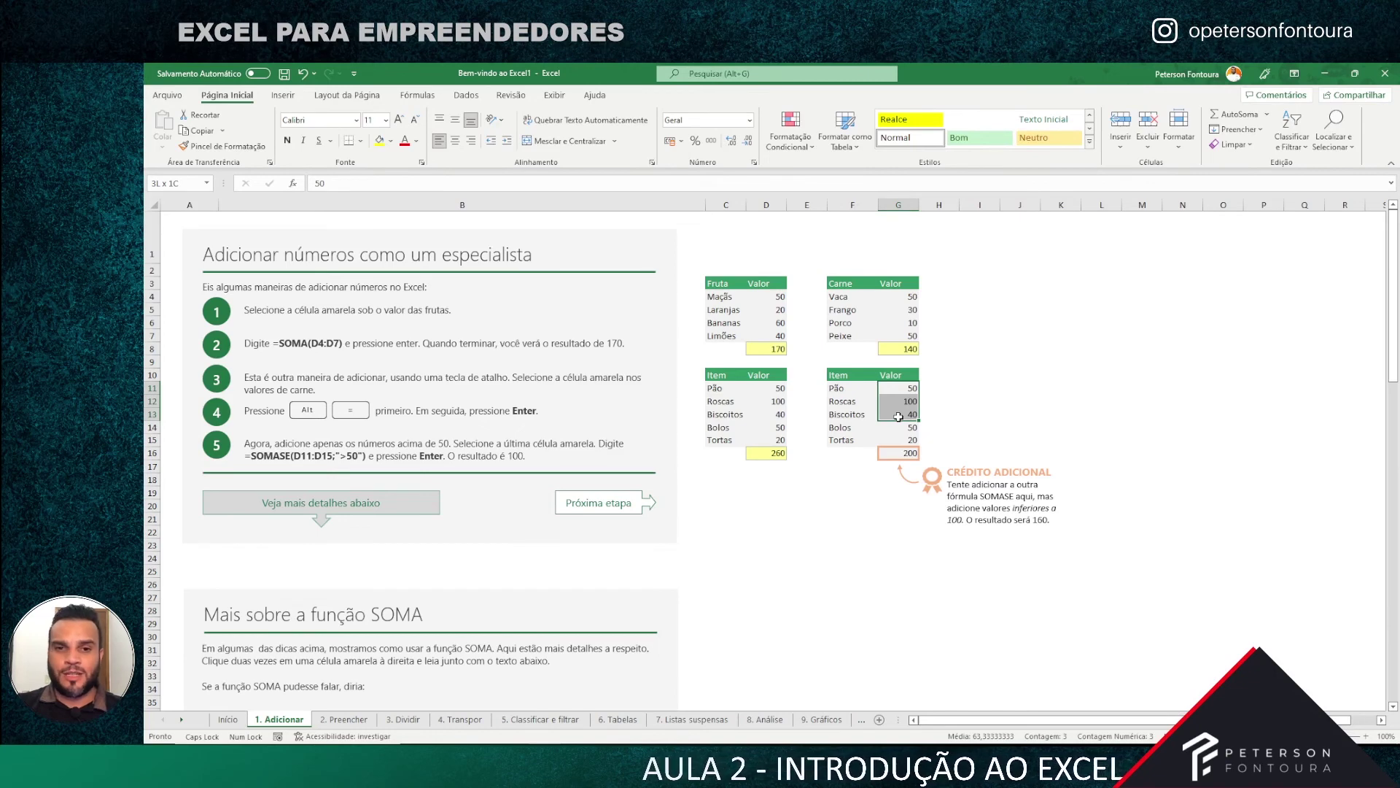
left_click_drag(898, 416, 901, 434)
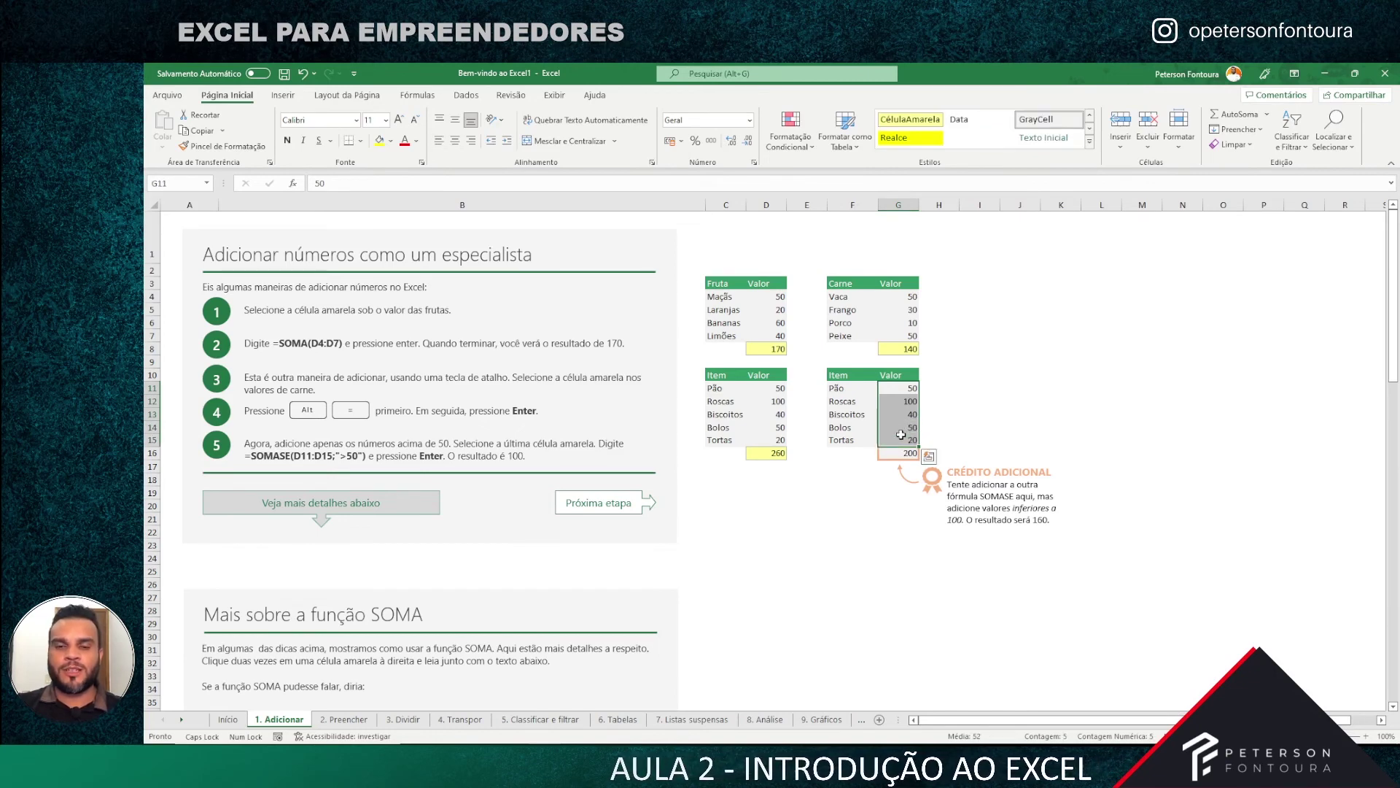
left_click(912, 412)
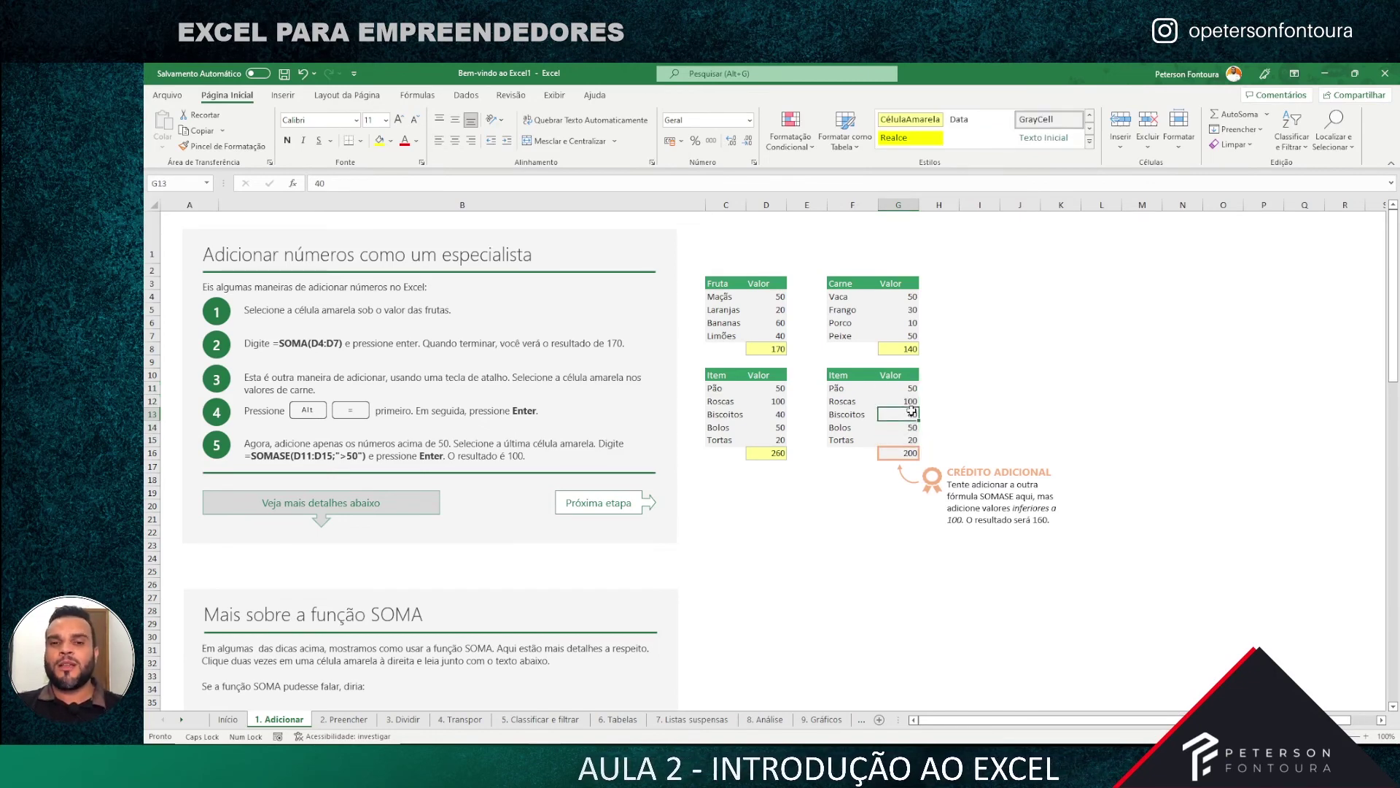